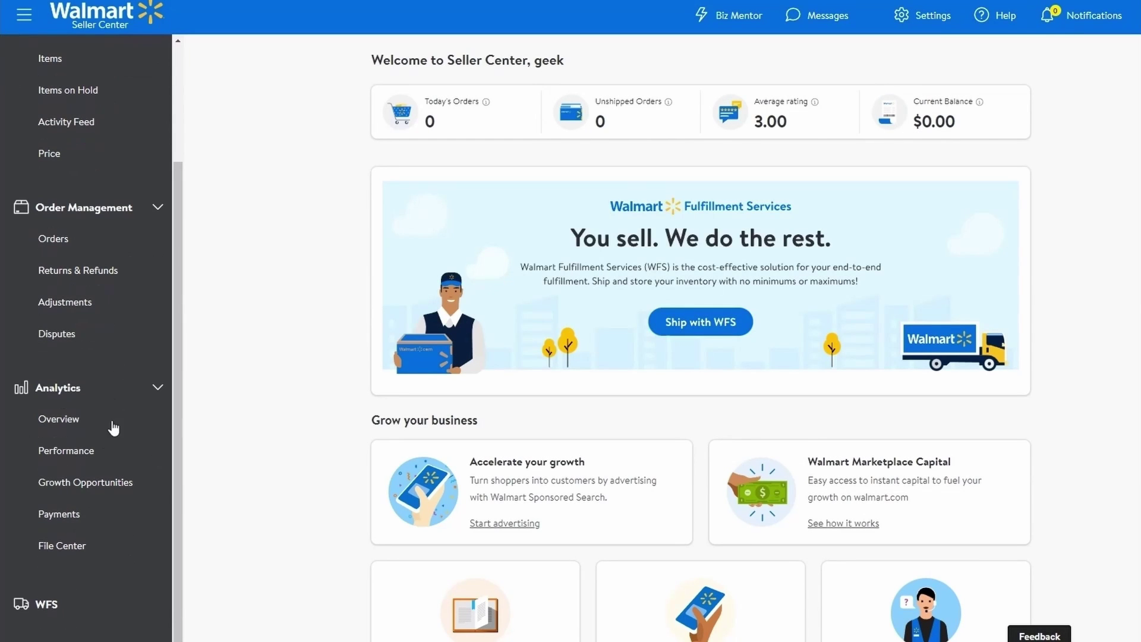
- Open Growth Opportunities and scroll the Listing Quality & Rewards table of item scores
left_click(83, 488)
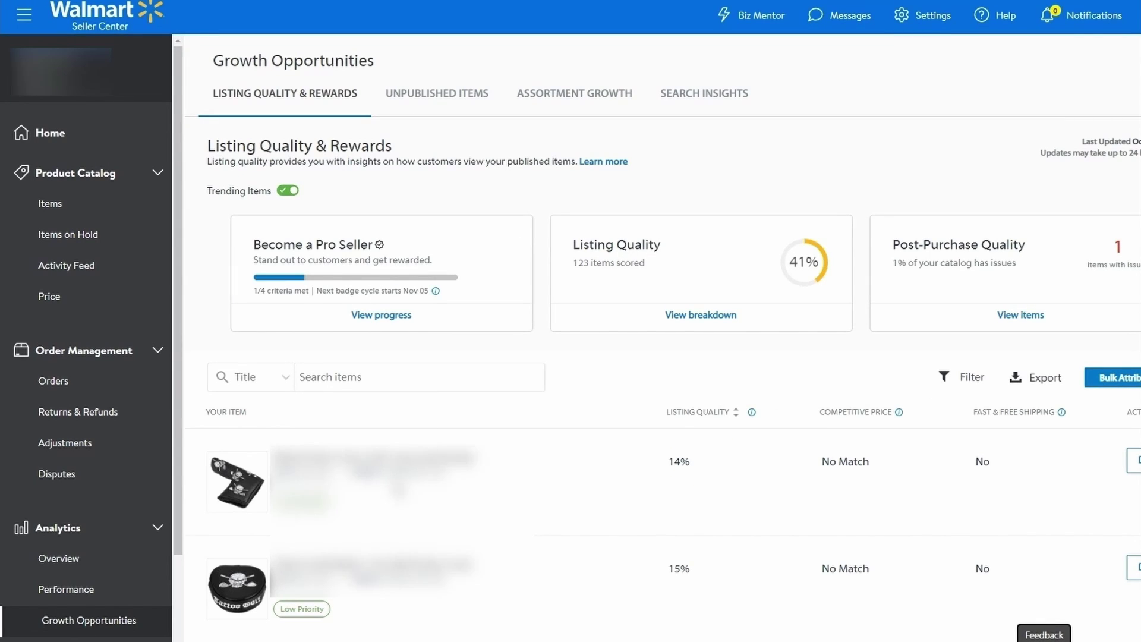
scroll(662, 356, "down", 3)
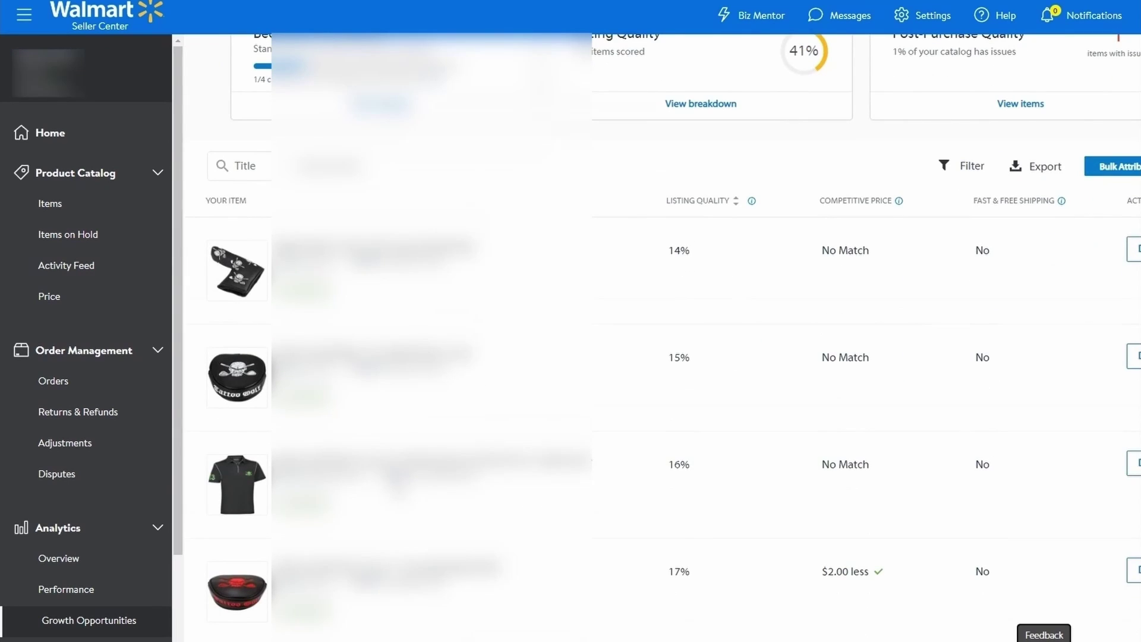
scroll(662, 356, "down", 4)
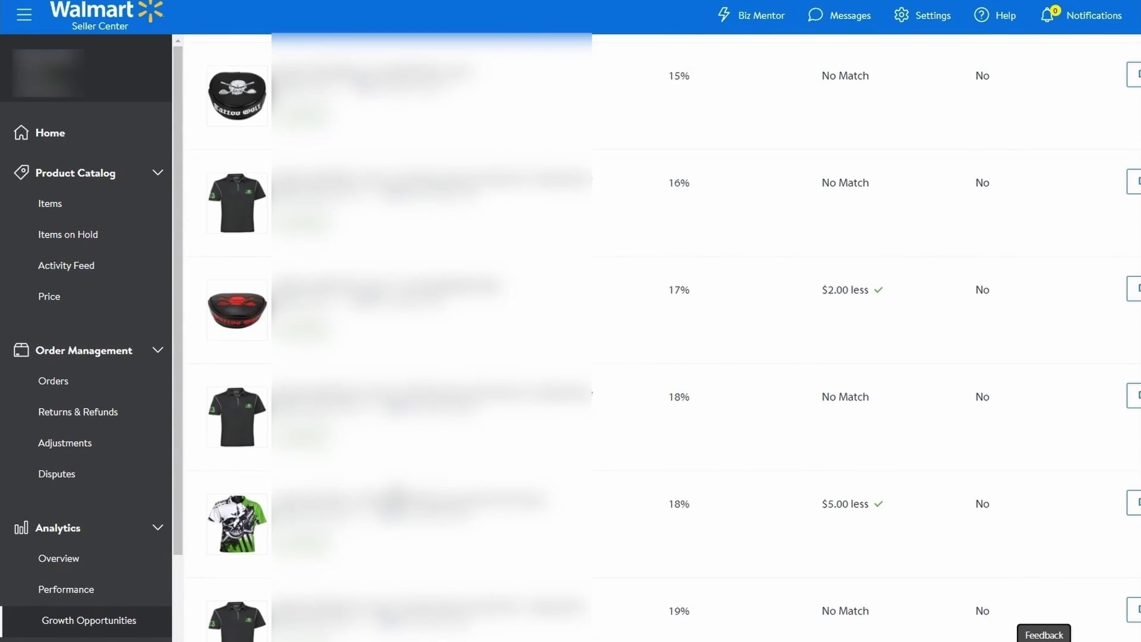
scroll(148, 460, "down", 2)
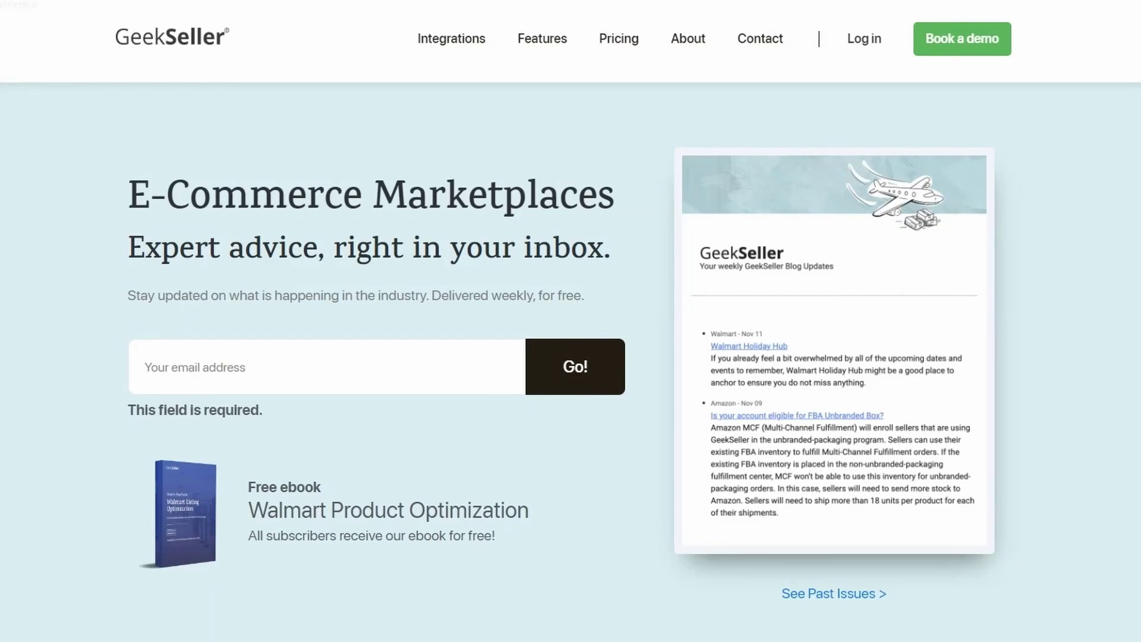
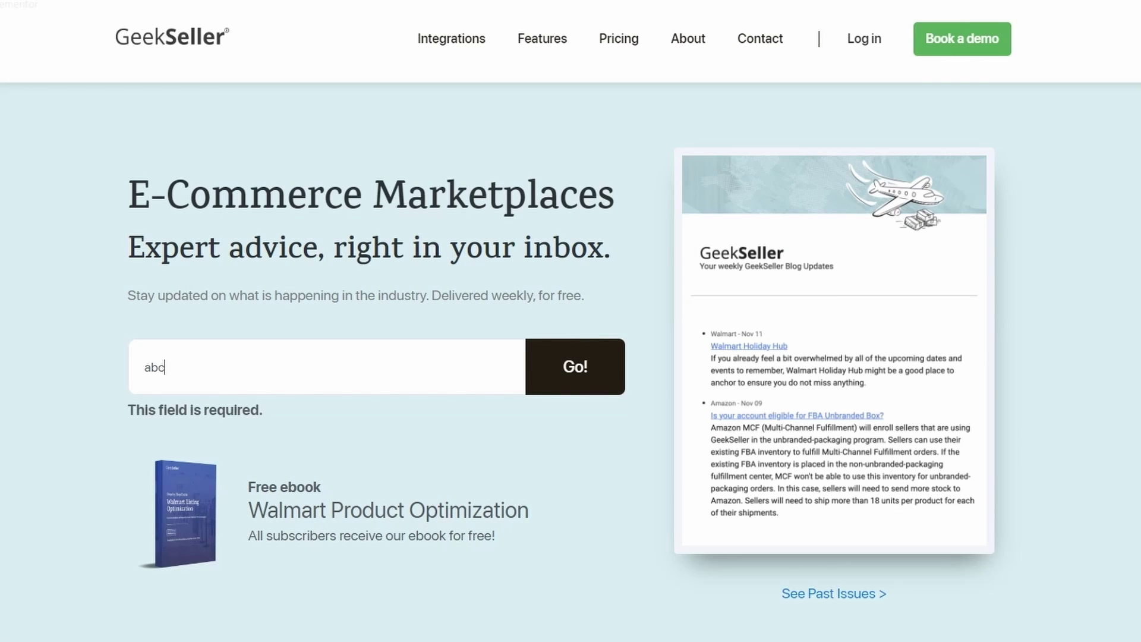
- Enter an email address in the GeekSeller weekly newsletter form and submit it
key("Return")
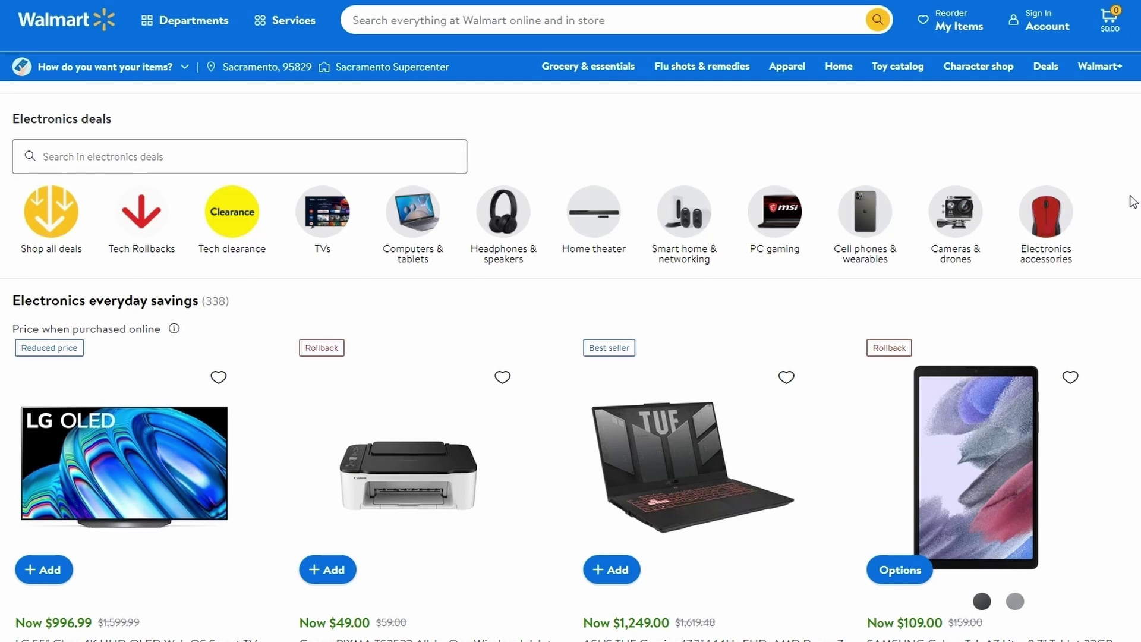
- Find the Apple TV HD 32GB (2nd Generation) in the Electronics deals grid and open it
scroll(796, 335, "down", 5)
scroll(775, 344, "down", 8)
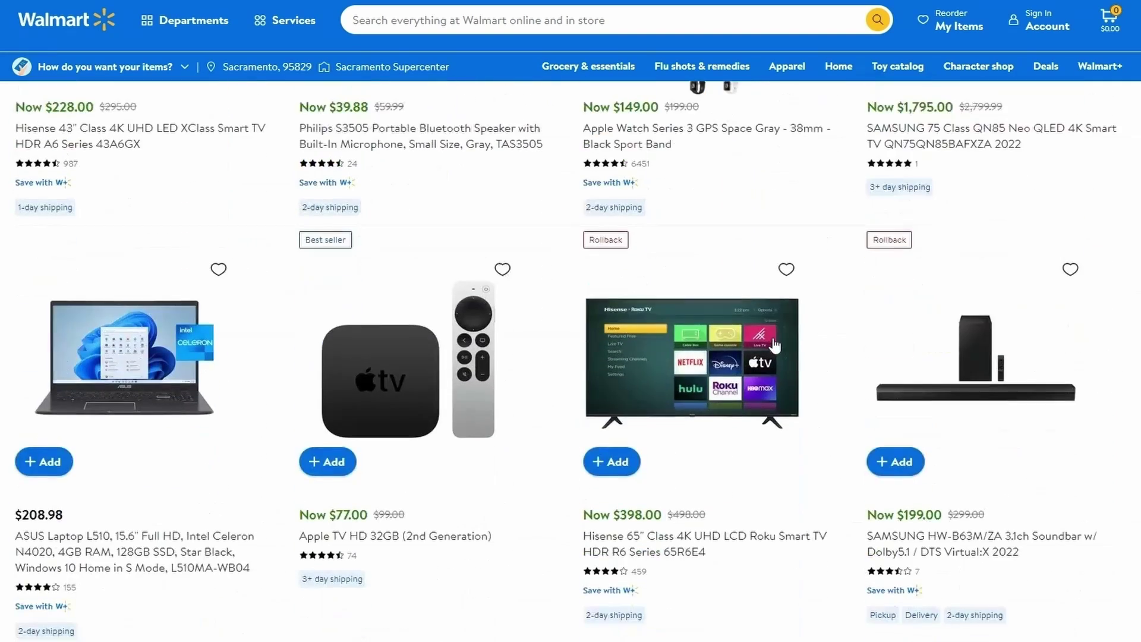
scroll(774, 345, "down", 1)
left_click(478, 325)
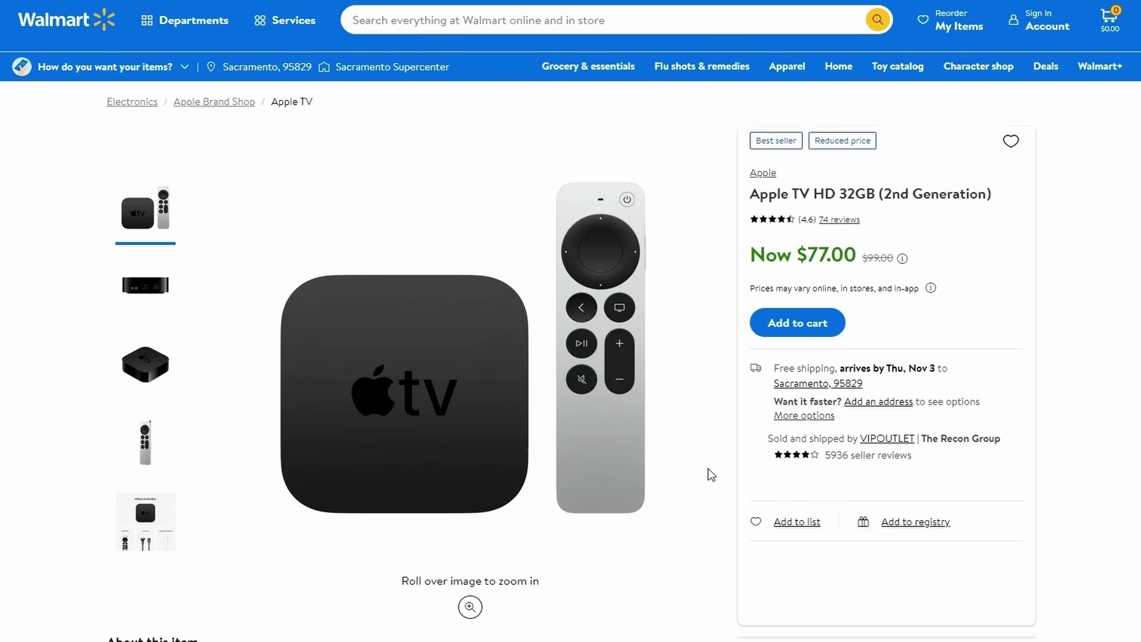
- Expand the Warranty section under the product's Specifications
scroll(713, 458, "down", 8)
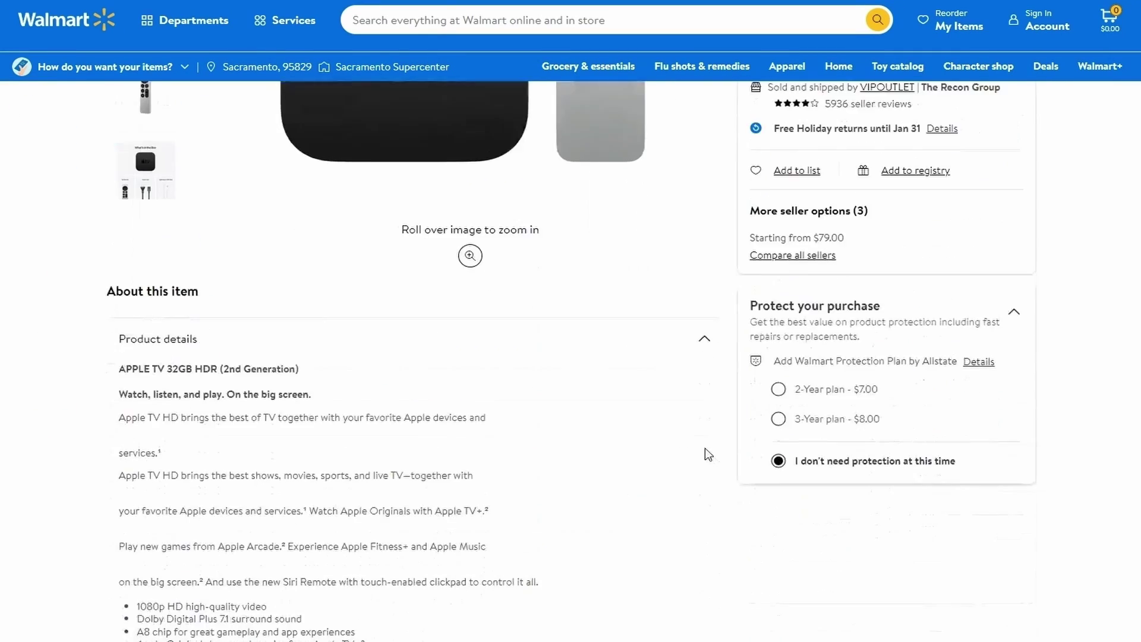
scroll(672, 440, "down", 1)
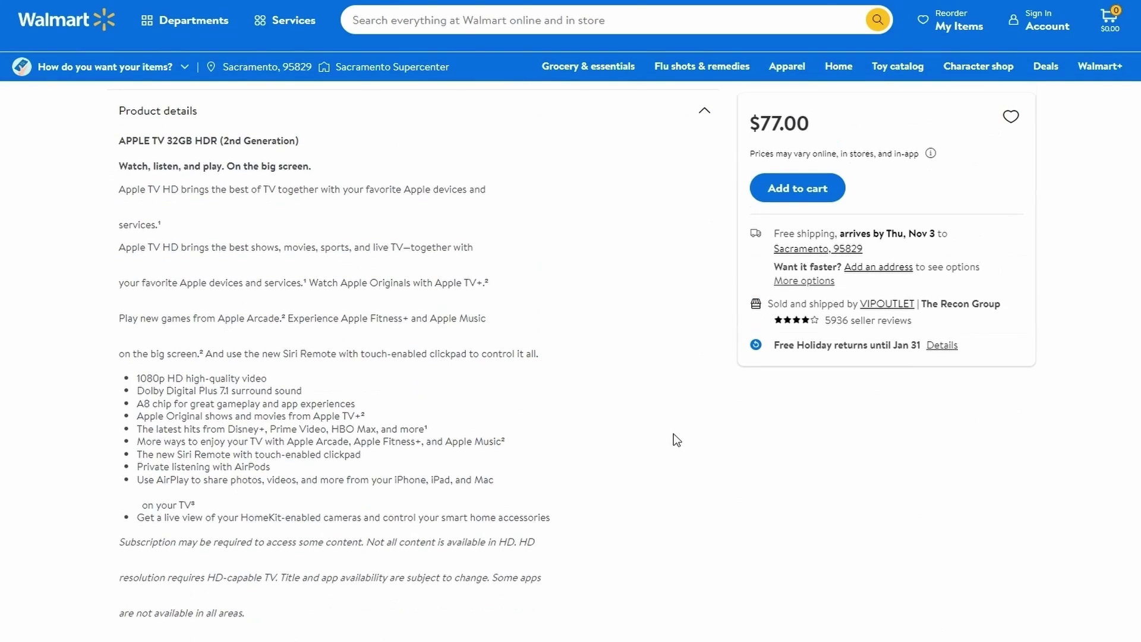
scroll(552, 437, "down", 3)
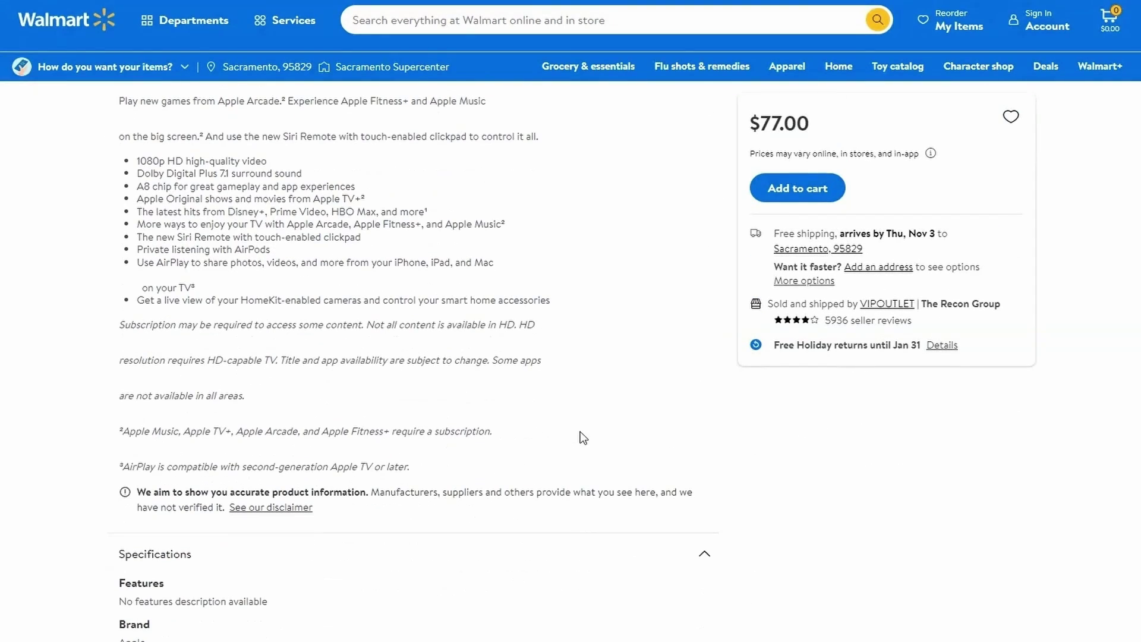
scroll(602, 428, "down", 4)
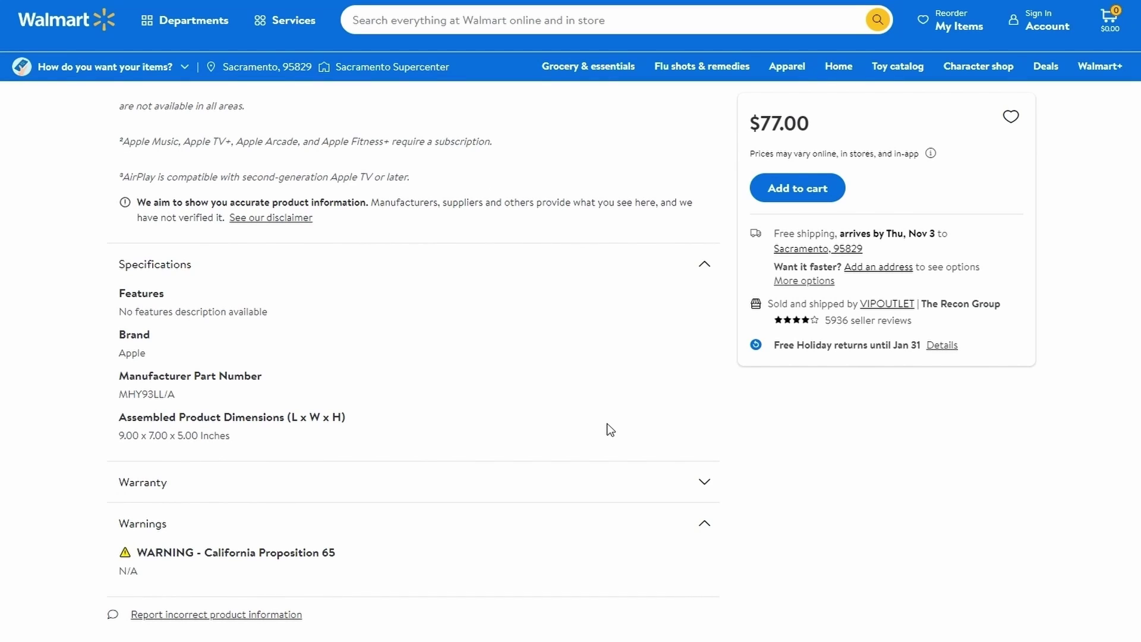
scroll(609, 427, "down", 1)
left_click(701, 412)
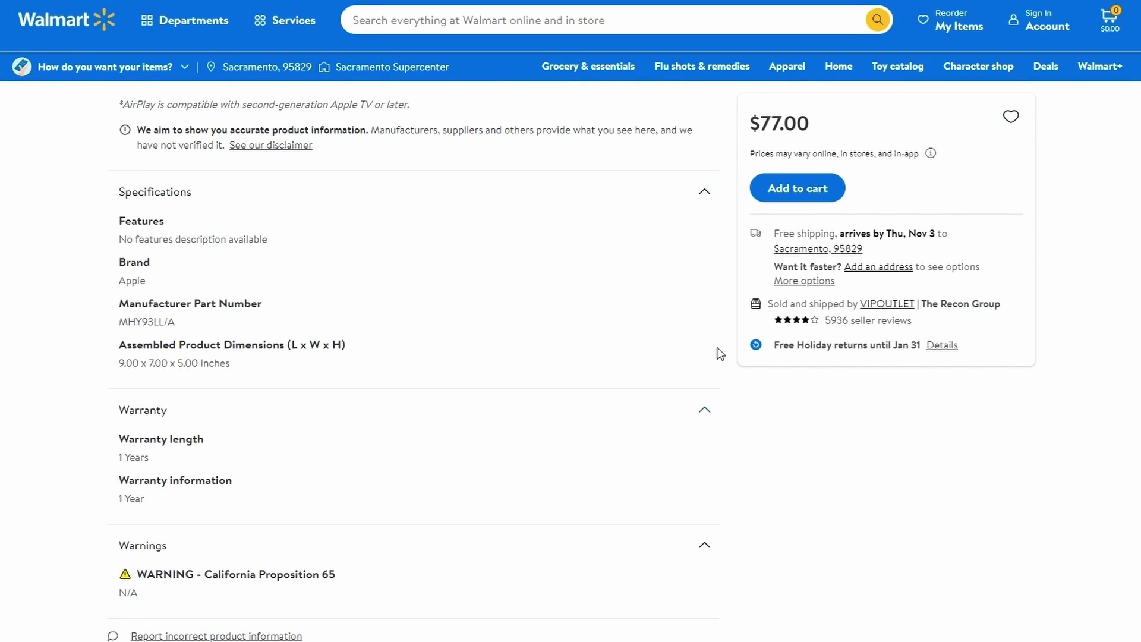
scroll(720, 353, "down", 3)
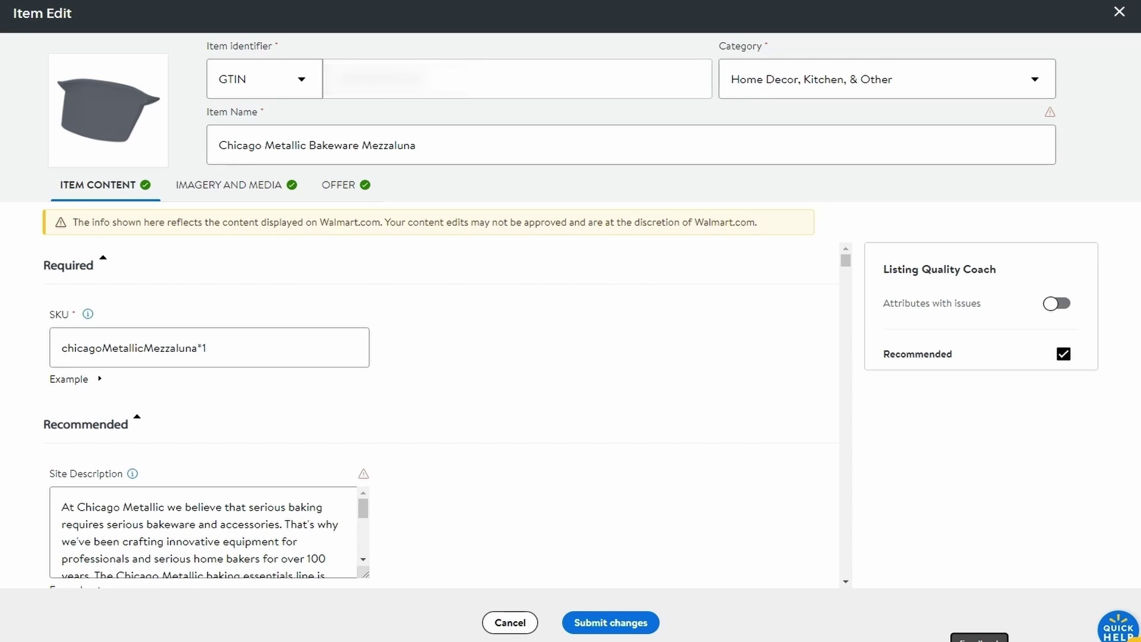
mouse_move(366, 478)
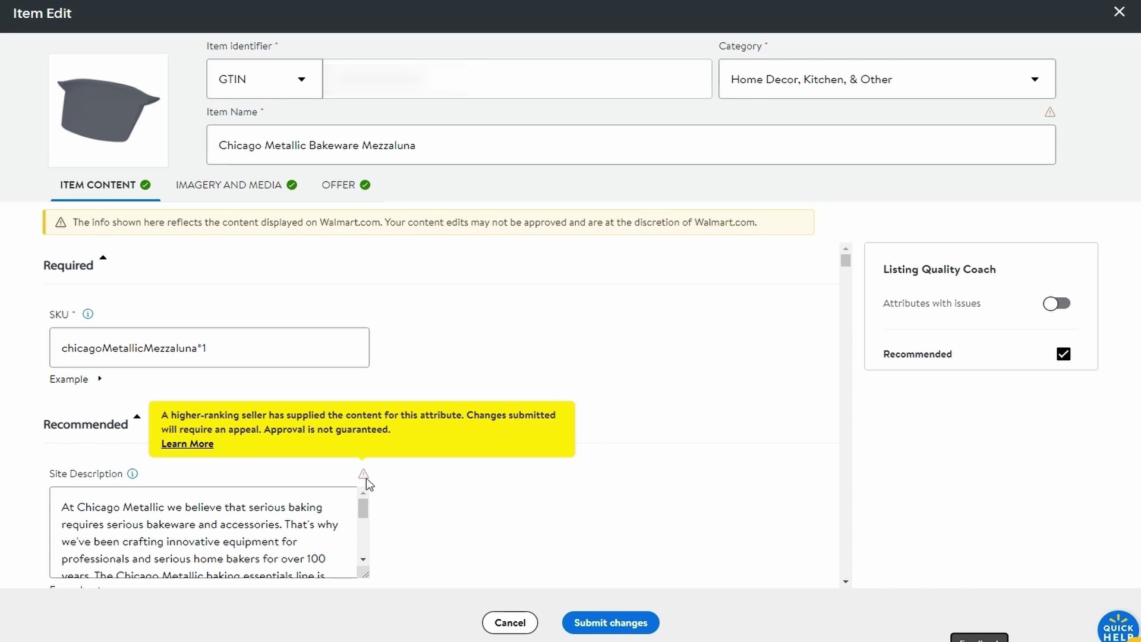
scroll(443, 459, "down", 5)
scroll(447, 461, "down", 6)
mouse_move(367, 330)
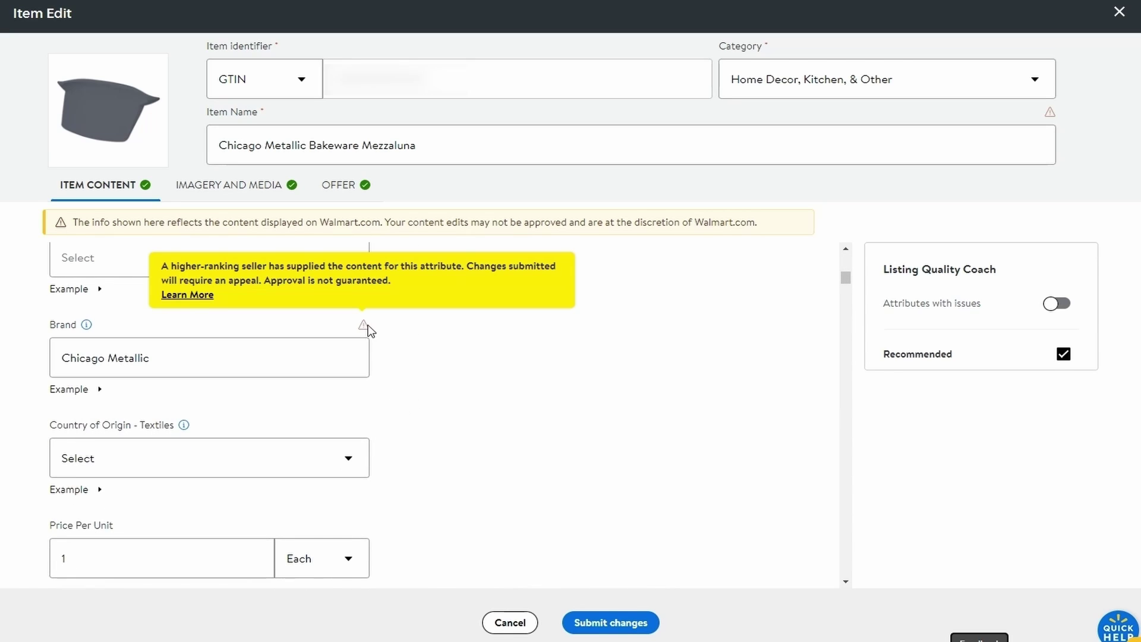
scroll(350, 422, "down", 7)
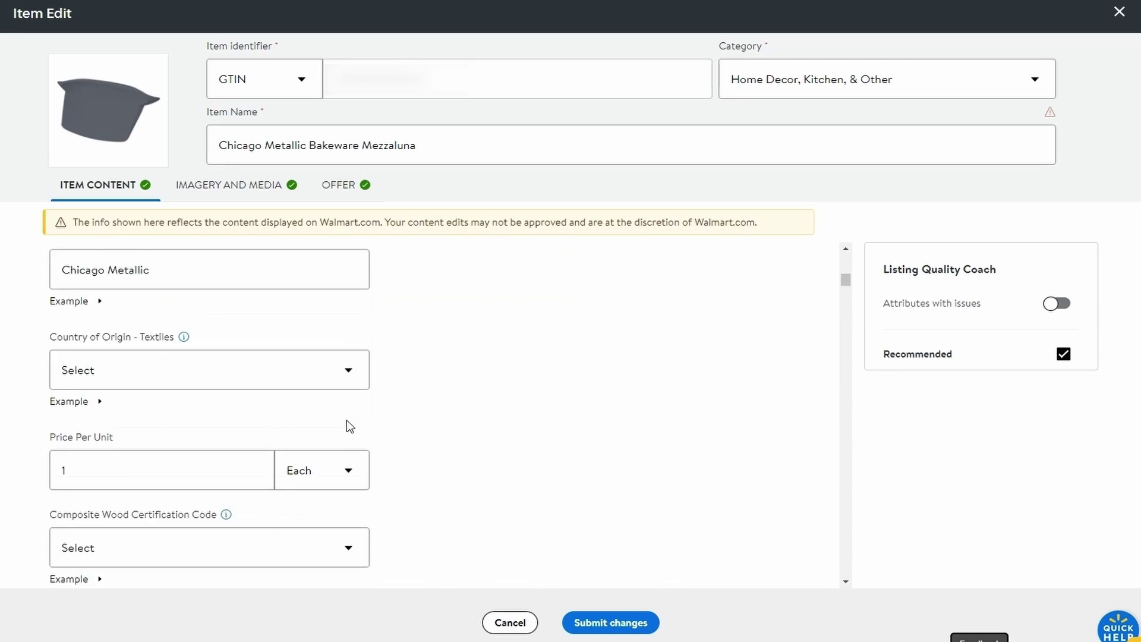
scroll(358, 411, "down", 1)
mouse_move(362, 306)
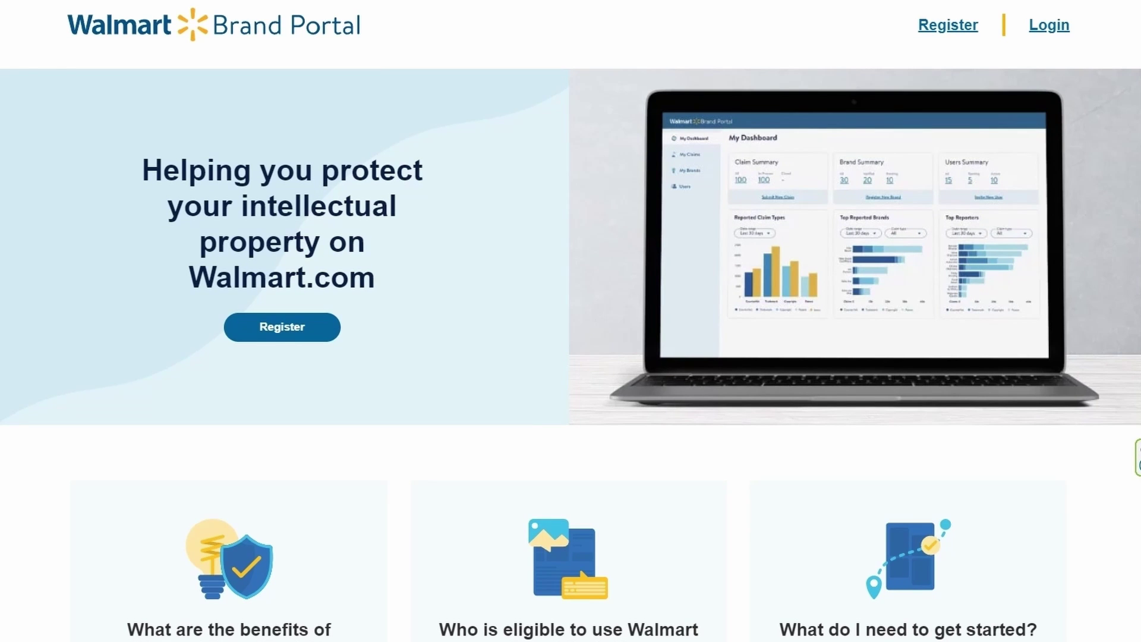
scroll(571, 321, "down", 9)
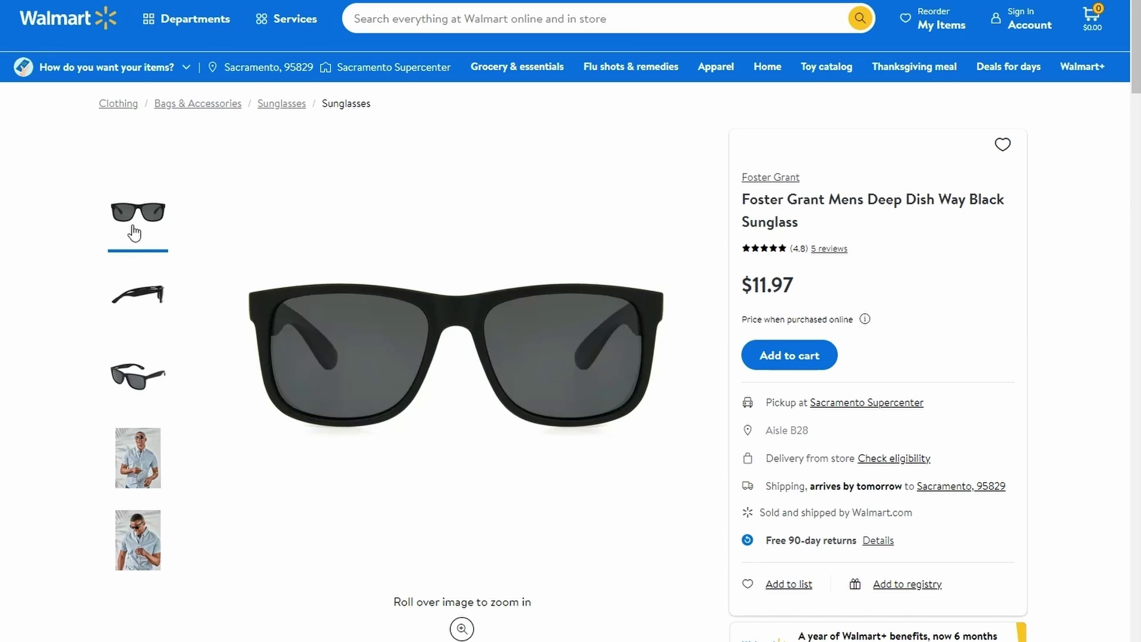
left_click(147, 299)
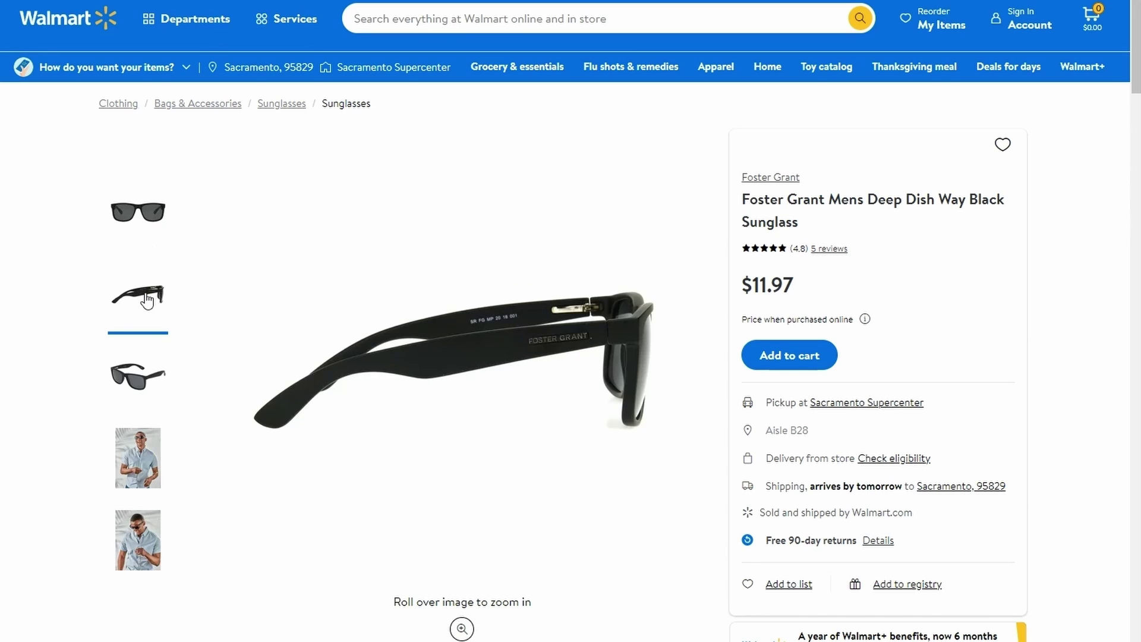
left_click(140, 387)
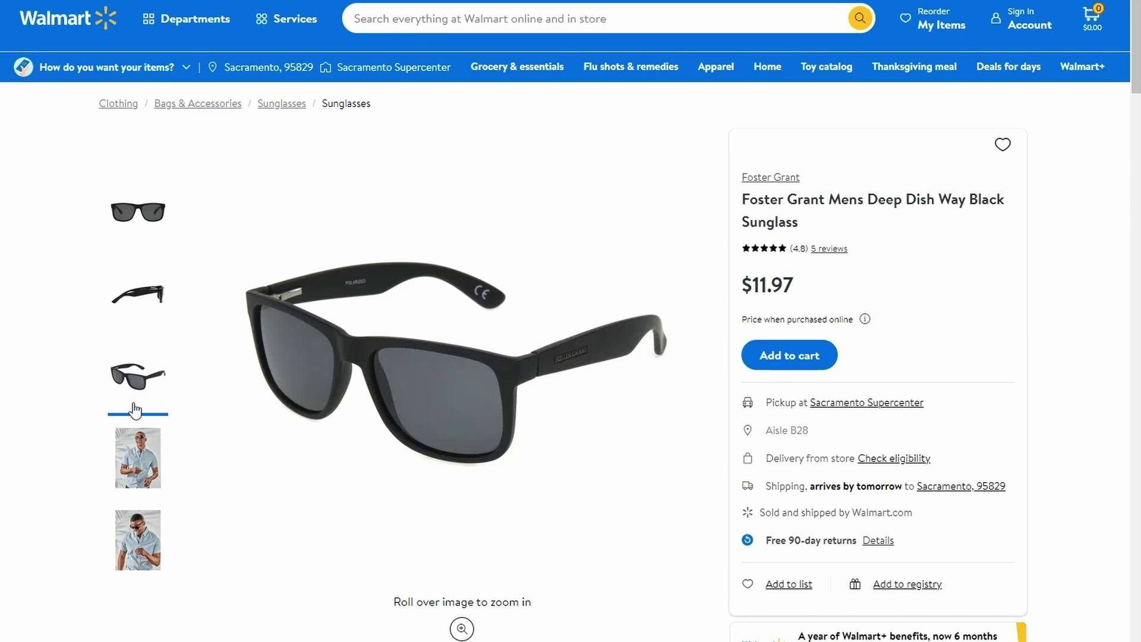
left_click(123, 459)
left_click(121, 522)
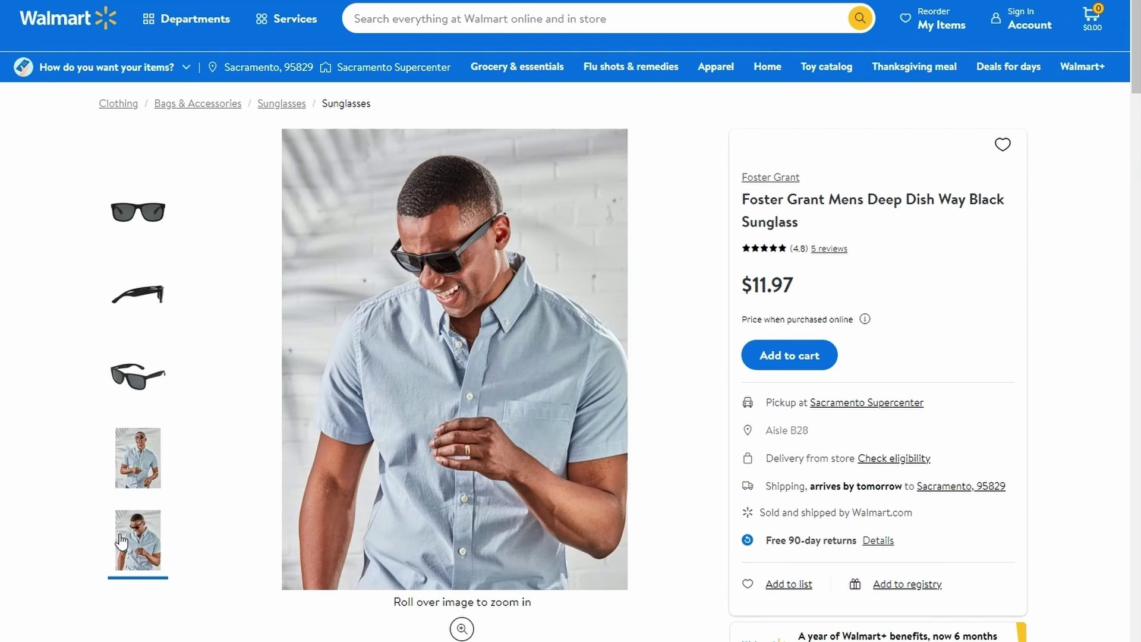
left_click(134, 478)
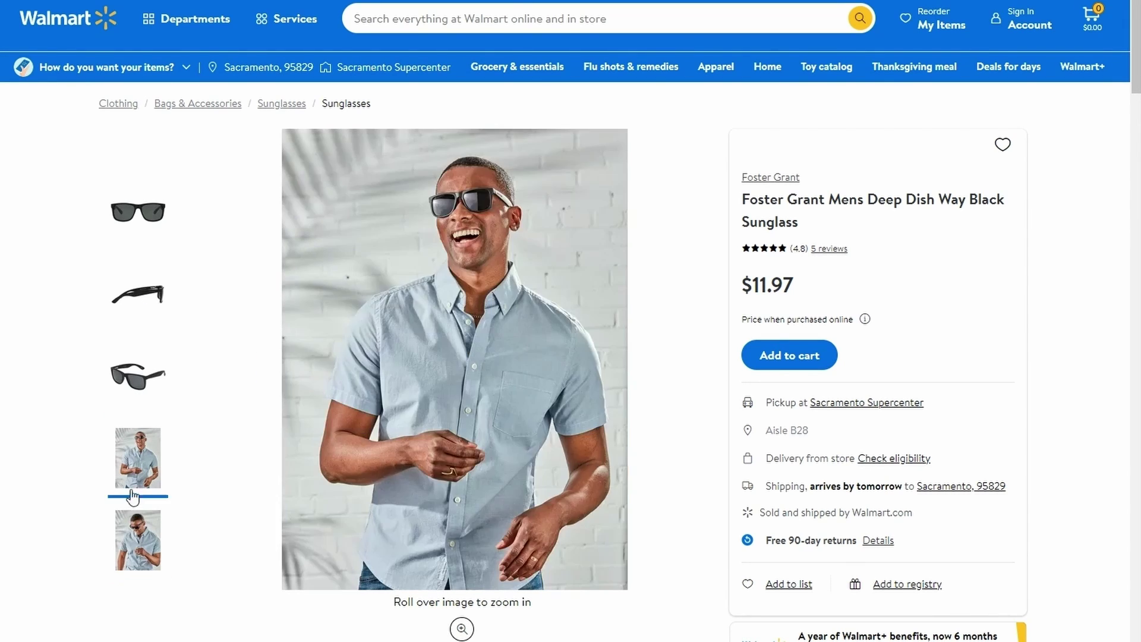
left_click(139, 394)
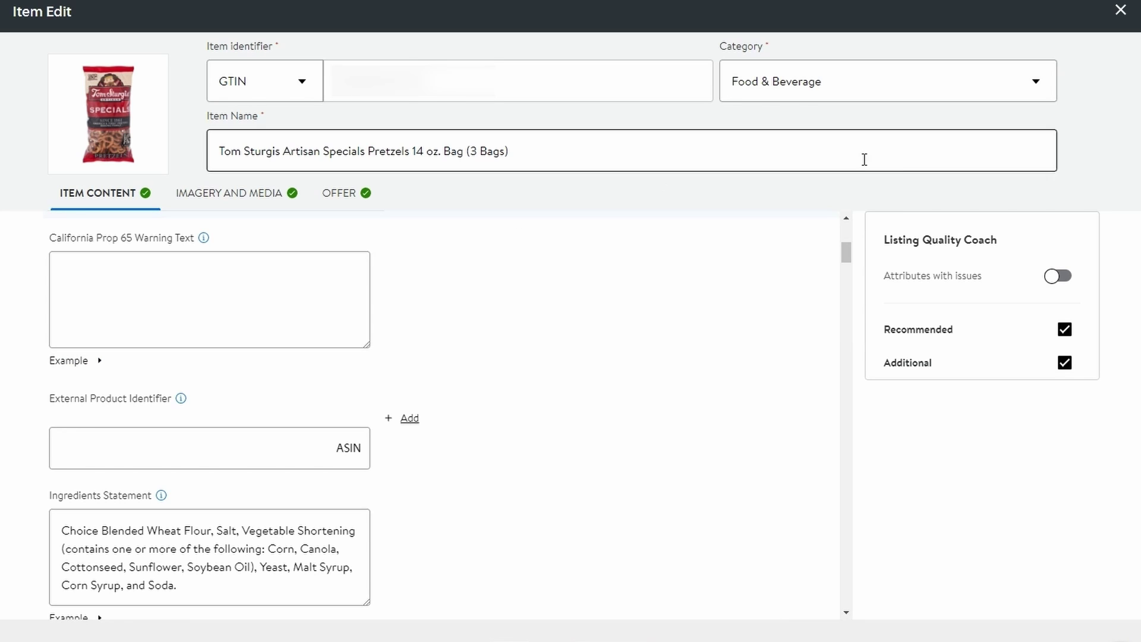
left_click(958, 88)
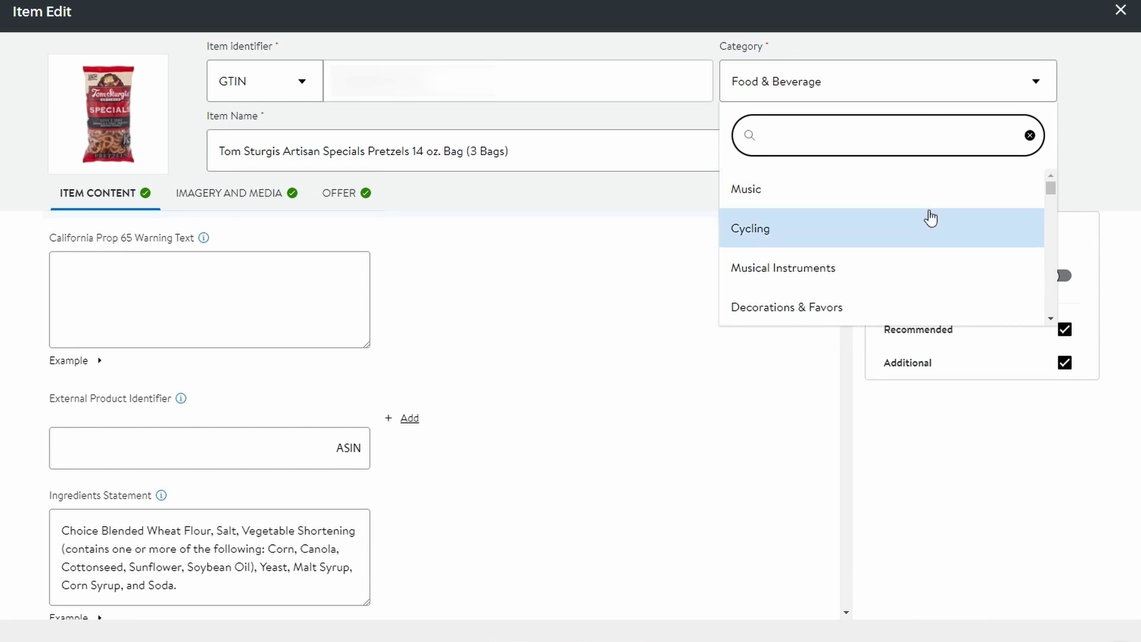
scroll(929, 218, "down", 1)
scroll(929, 220, "down", 5)
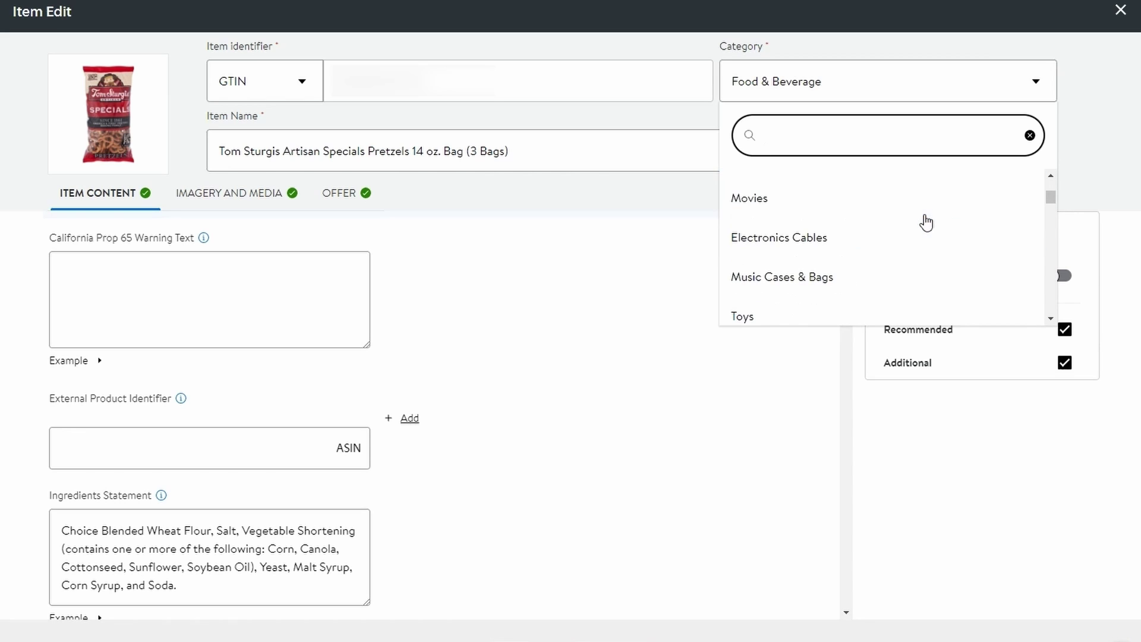
scroll(926, 219, "down", 2)
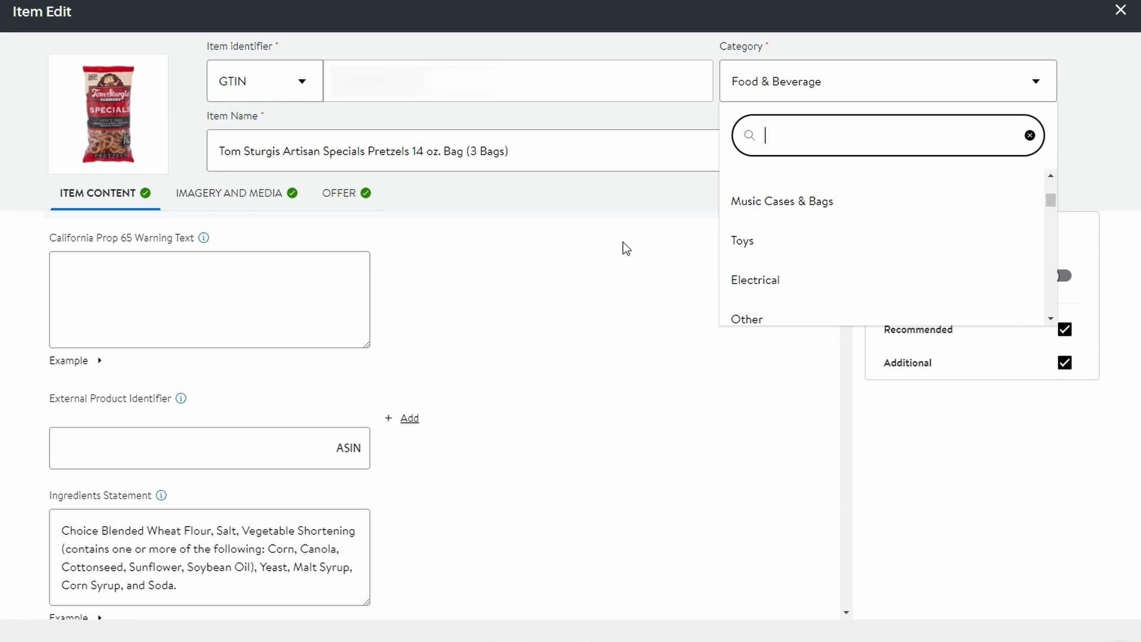
left_click(654, 241)
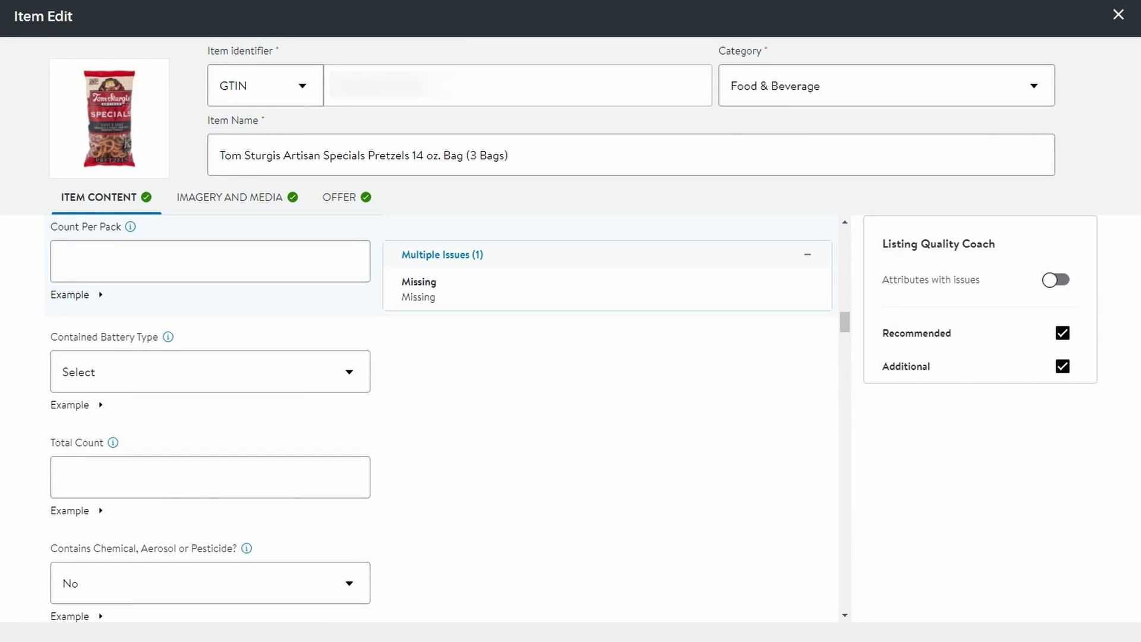
scroll(425, 354, "down", 1)
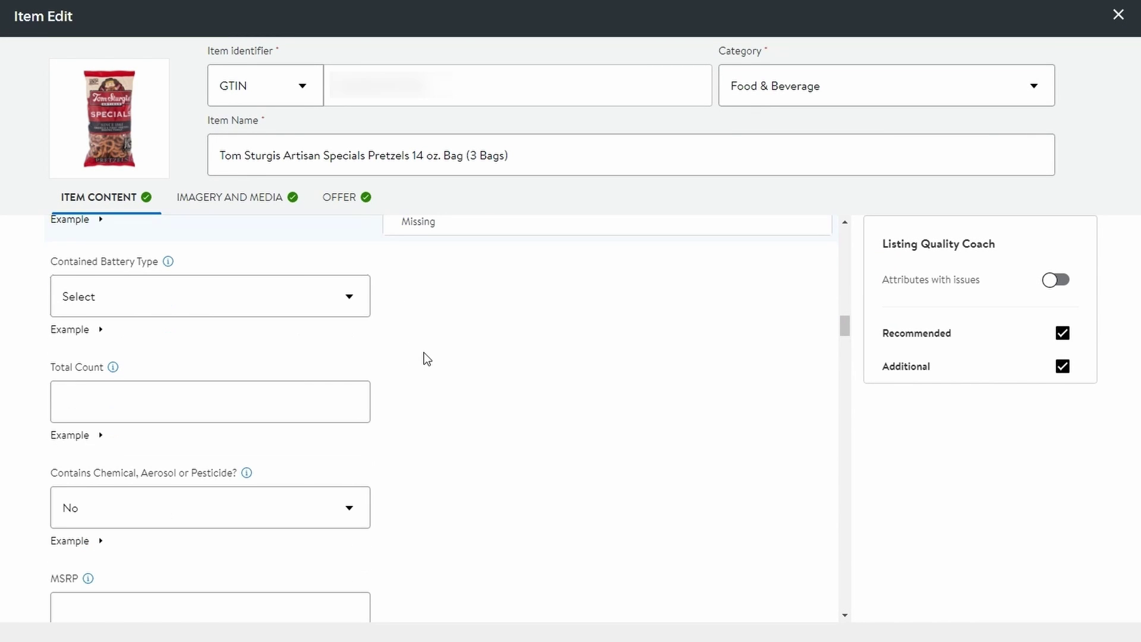
scroll(423, 353, "down", 4)
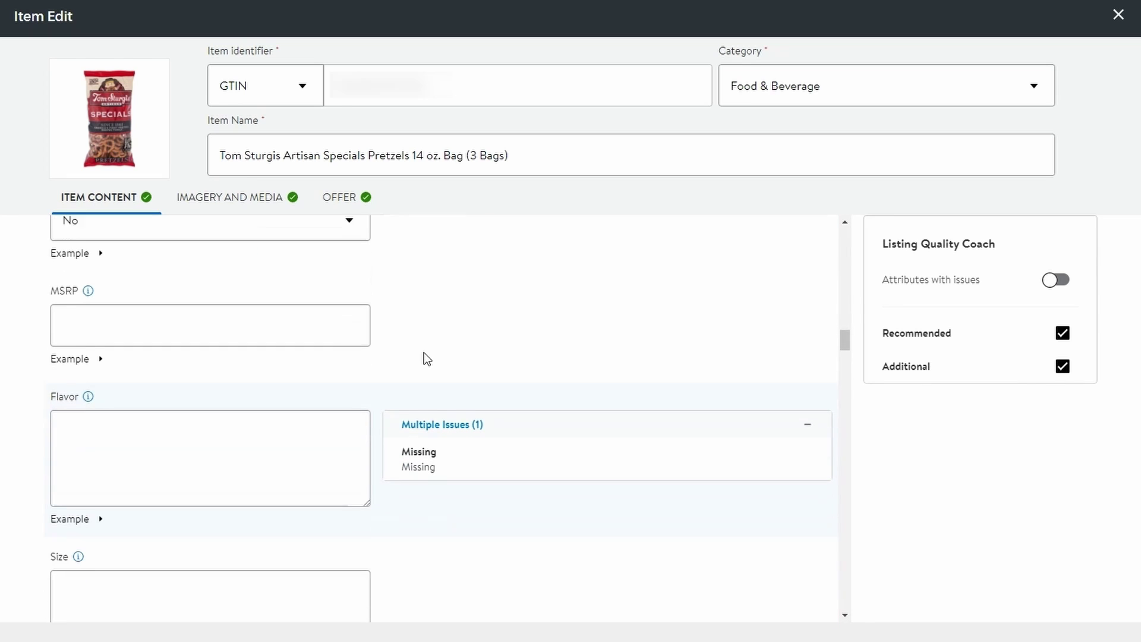
scroll(424, 359, "down", 1)
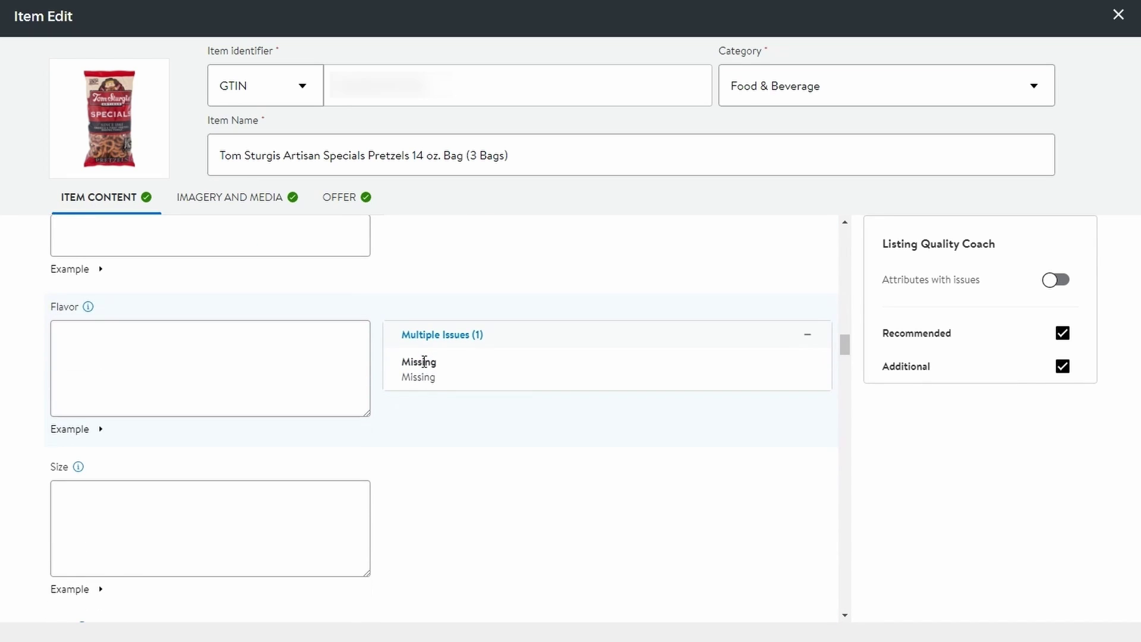
scroll(430, 388, "down", 3)
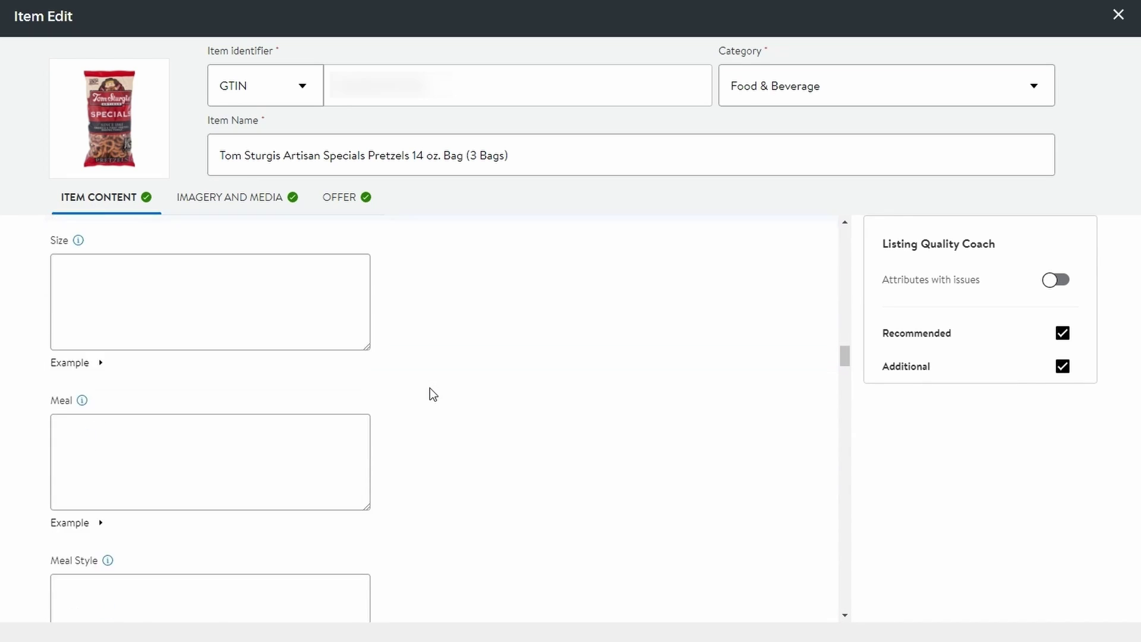
scroll(429, 387, "down", 5)
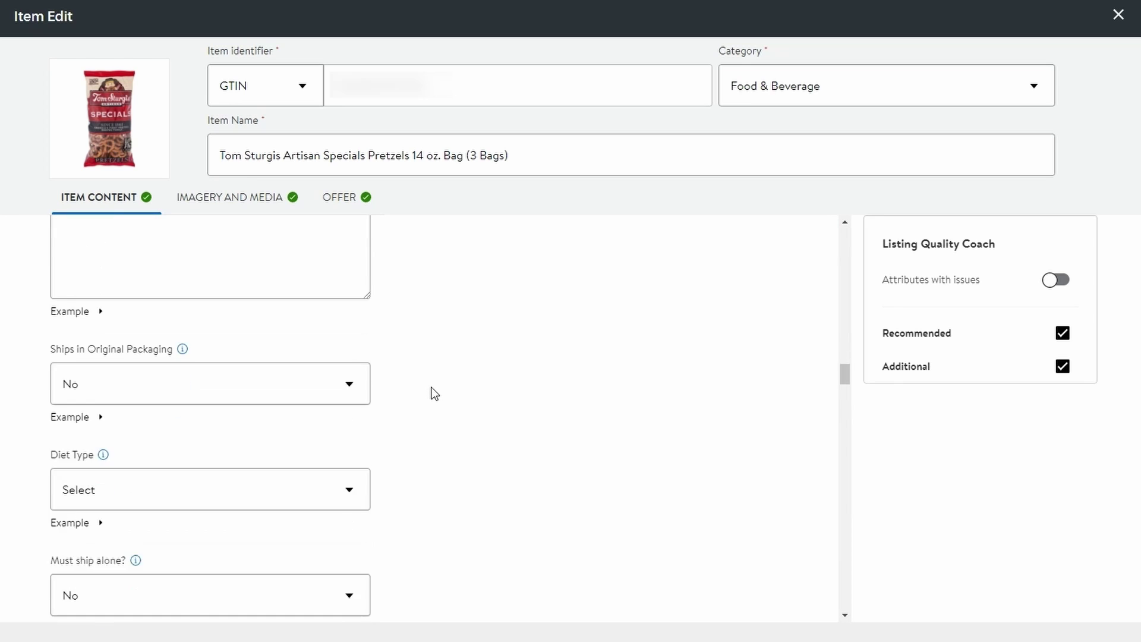
scroll(434, 394, "down", 1)
scroll(434, 394, "down", 2)
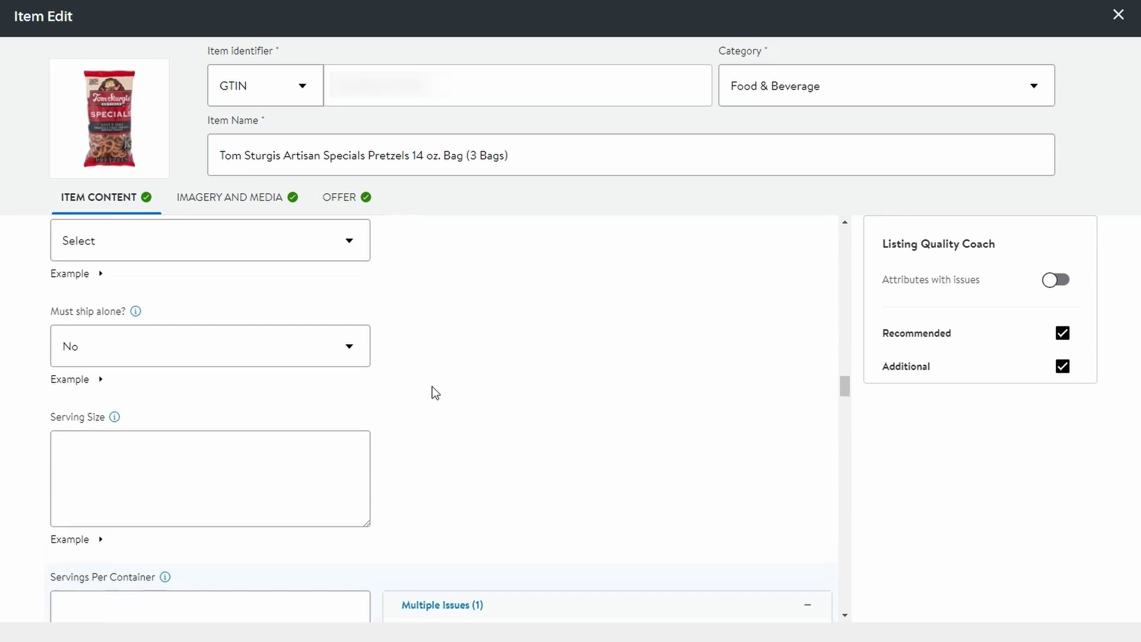
scroll(435, 393, "down", 2)
scroll(434, 392, "down", 2)
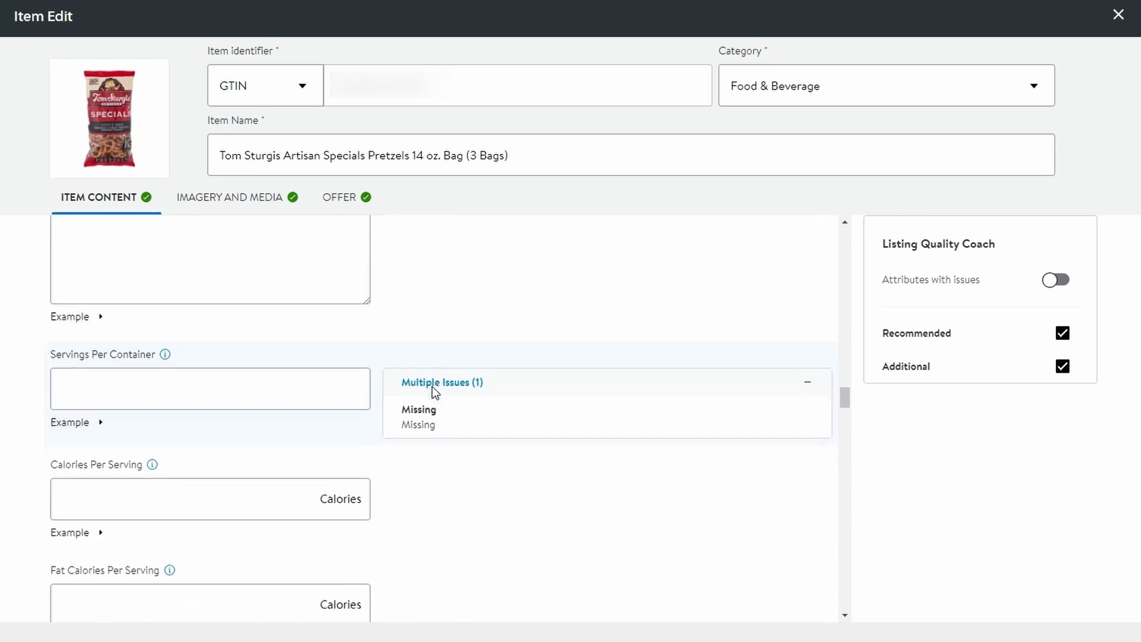
scroll(432, 389, "down", 1)
scroll(432, 389, "down", 3)
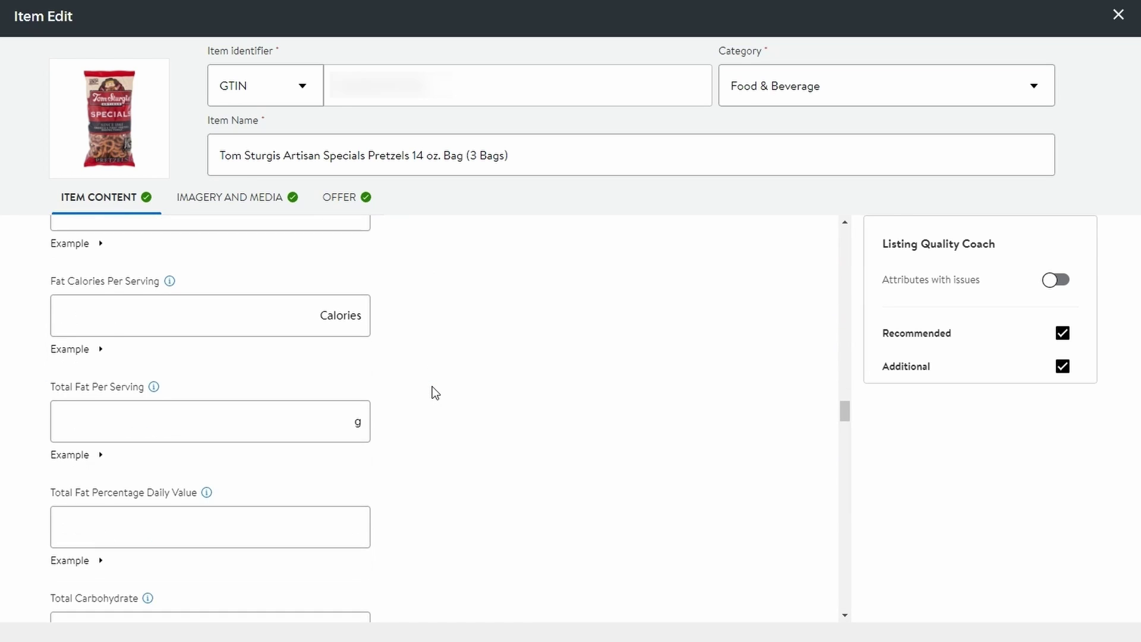
scroll(435, 392, "down", 4)
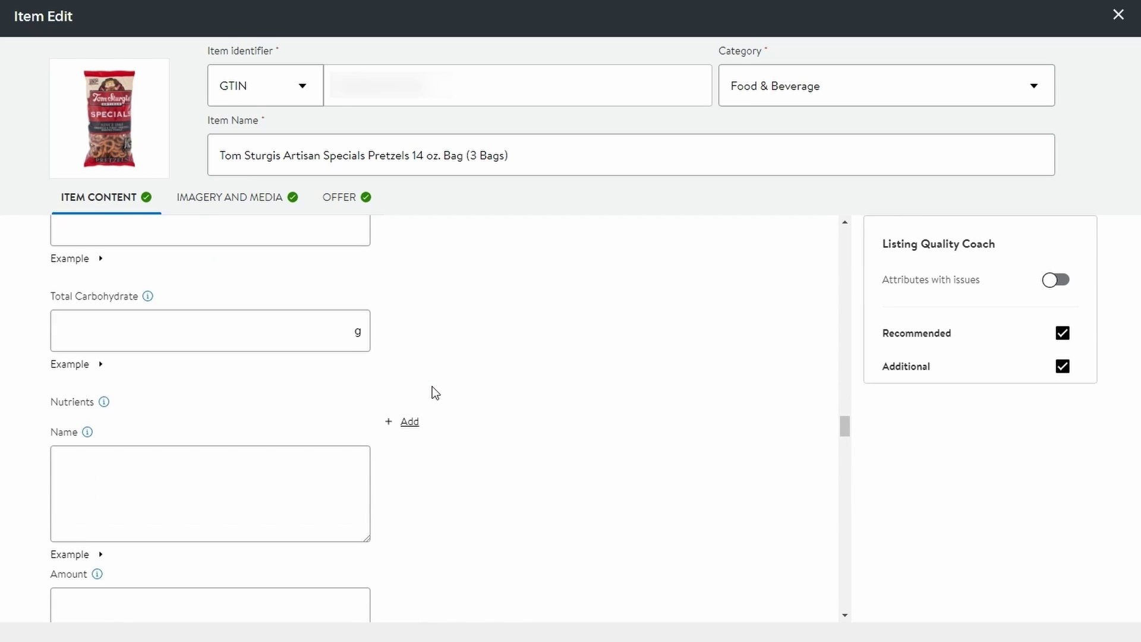
scroll(436, 392, "down", 5)
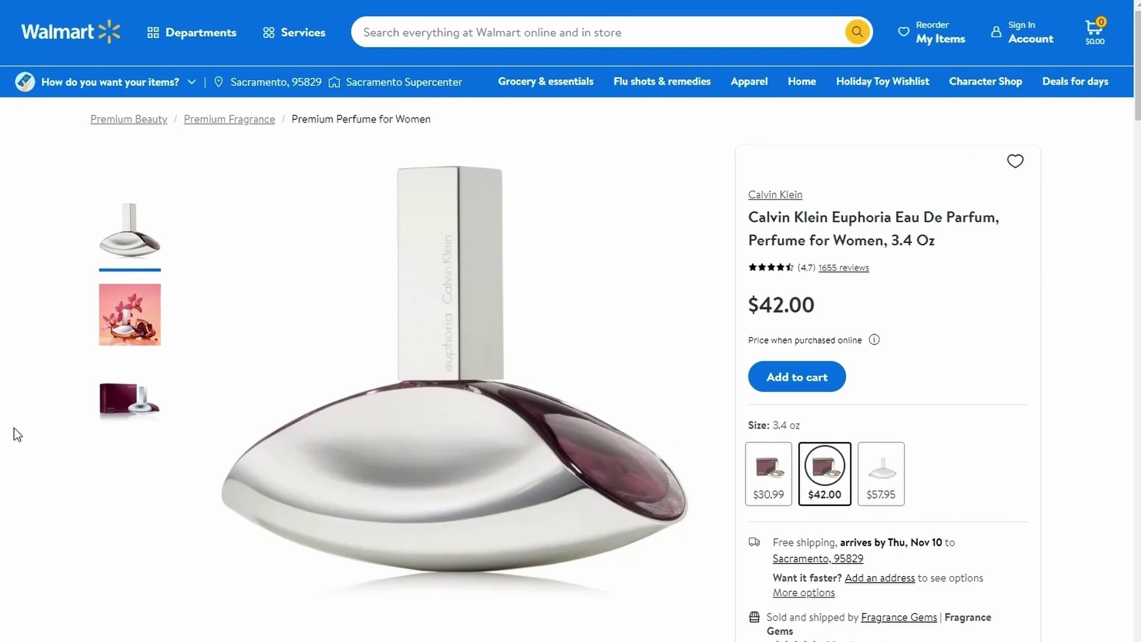
- Compare all sellers' offers and prices for the Calvin Klein Euphoria perfume
scroll(822, 532, "down", 4)
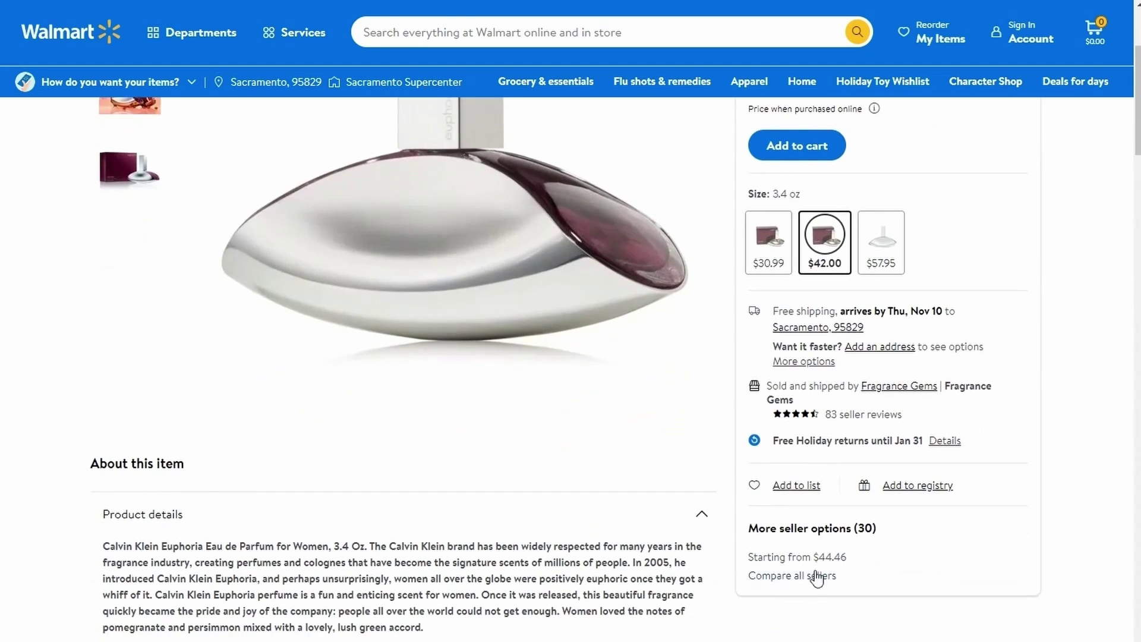
left_click(814, 577)
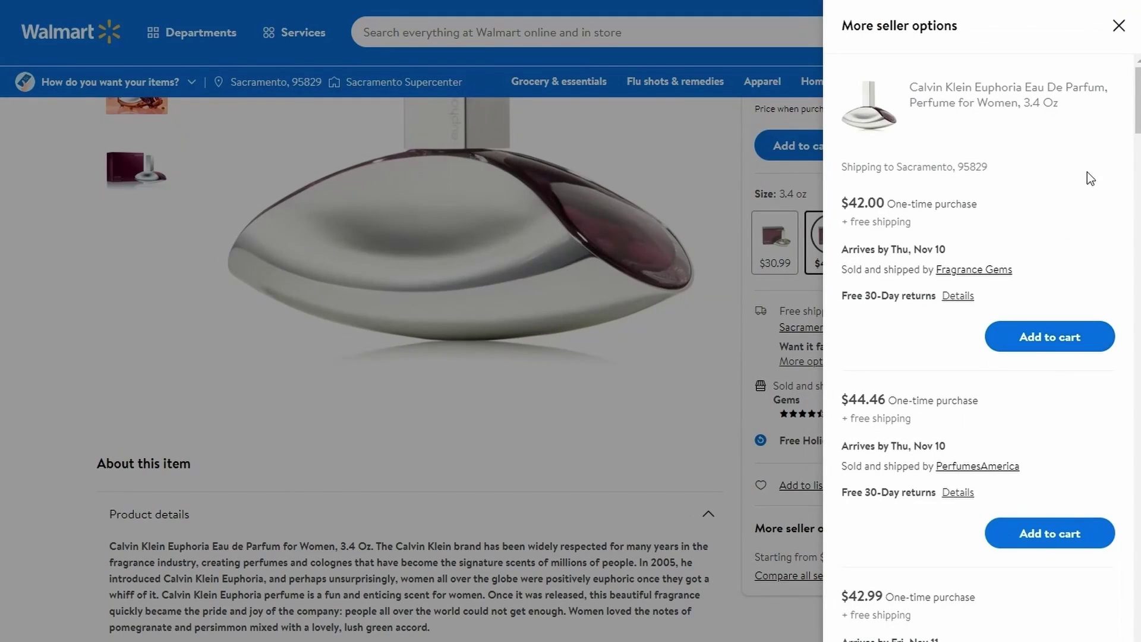
scroll(980, 357, "down", 8)
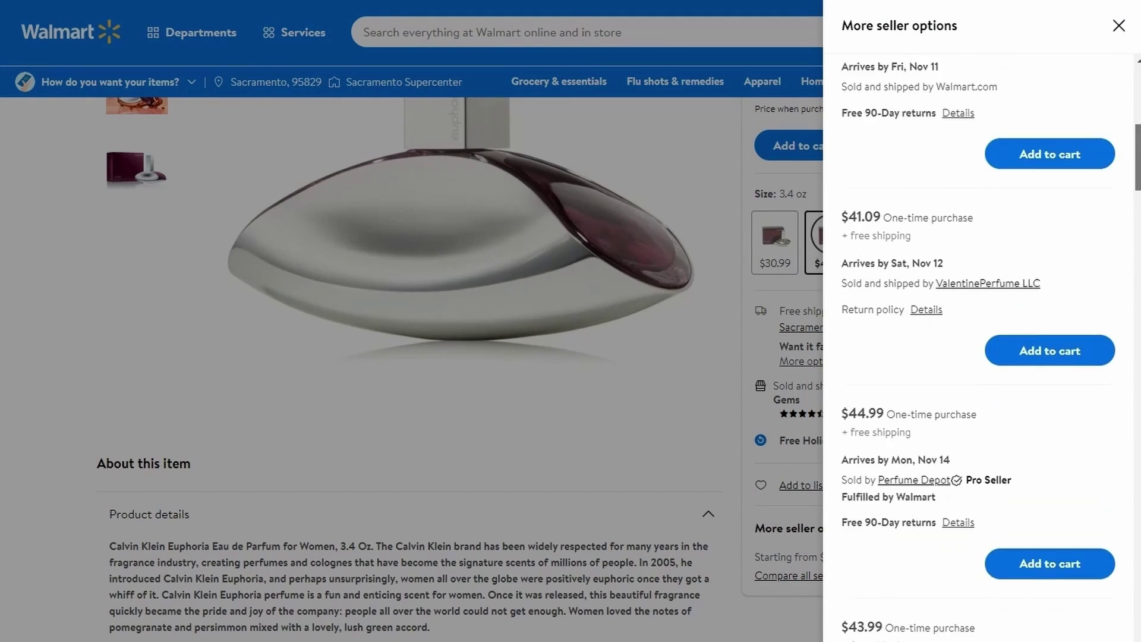
scroll(980, 356, "down", 14)
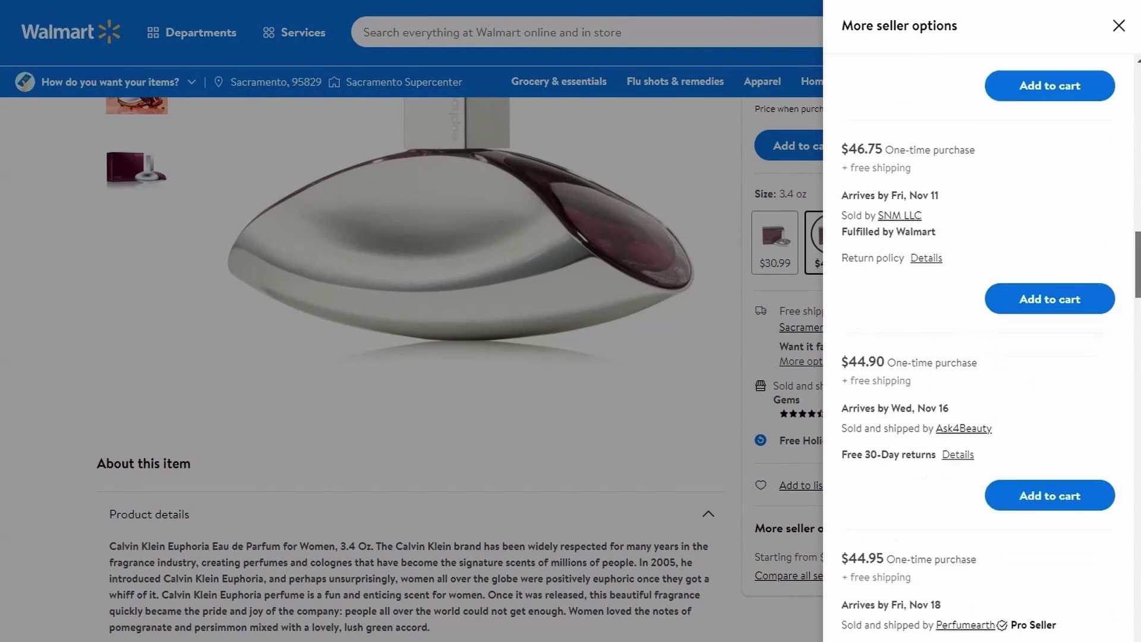
scroll(981, 357, "down", 4)
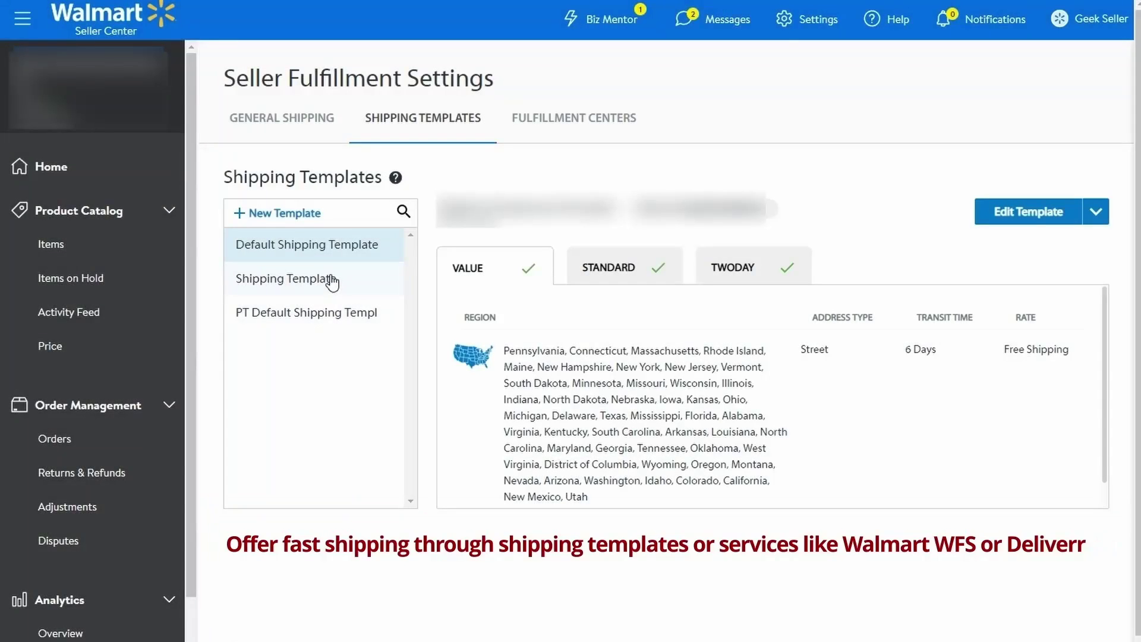
- Review the Shipping Template and PT default template, checking their STANDARD and TWODAY rates
left_click(331, 281)
left_click(340, 314)
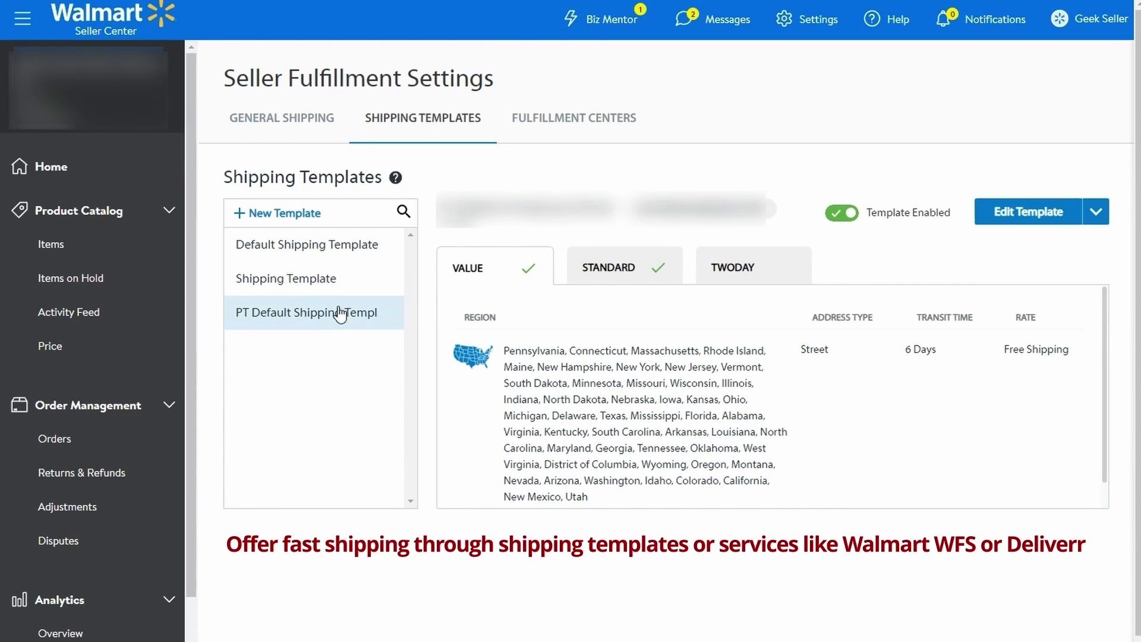
left_click(335, 280)
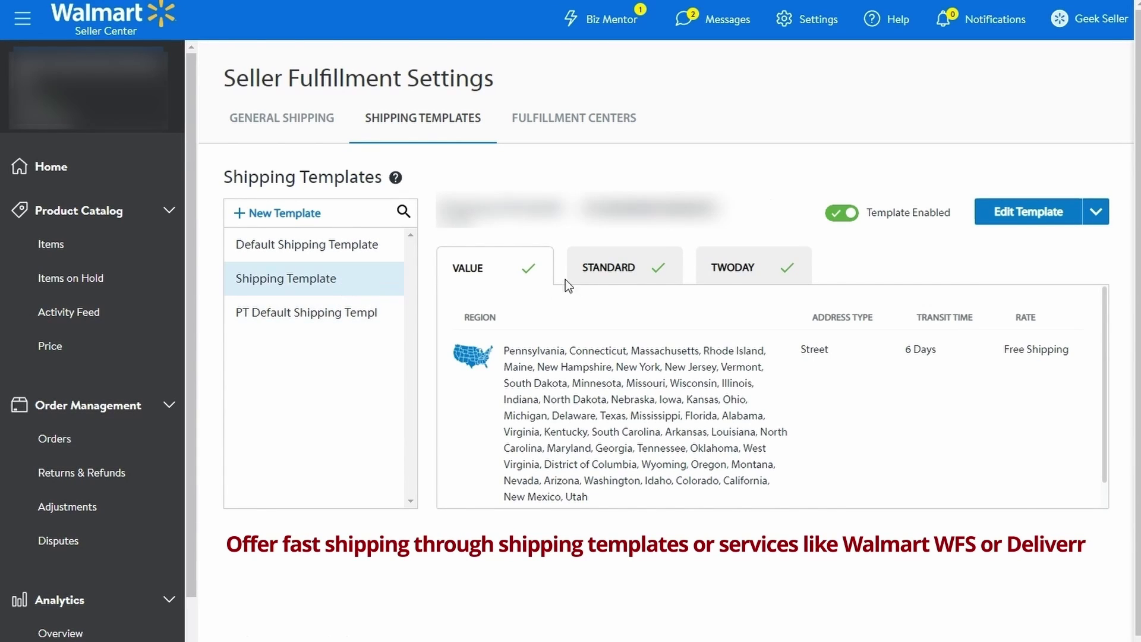
left_click(581, 284)
left_click(741, 273)
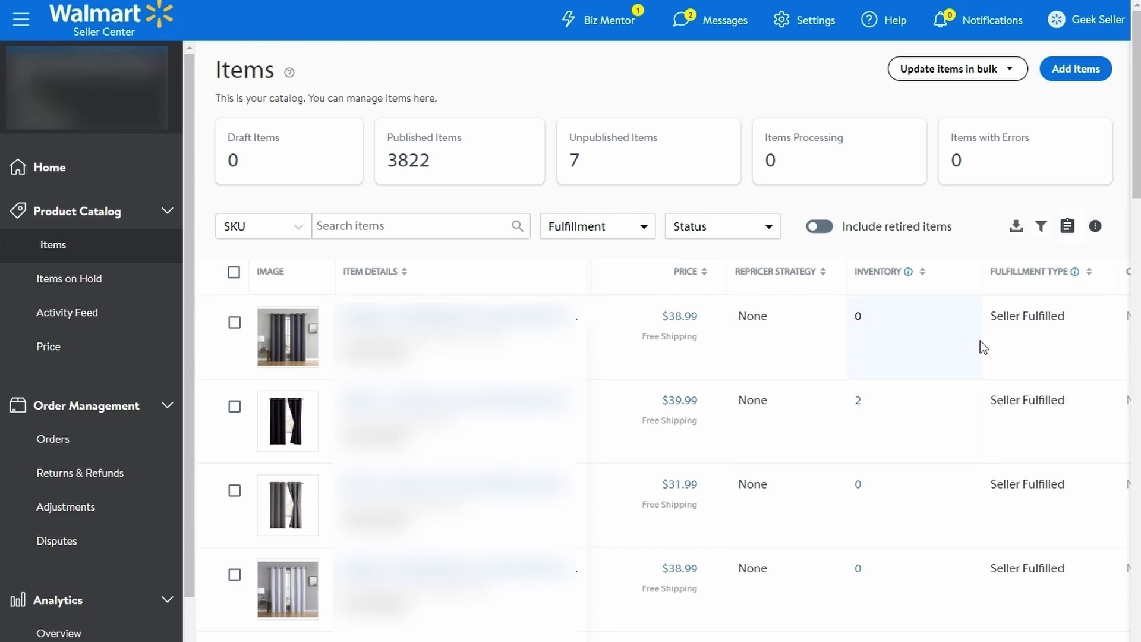
- Change the first curtain listing's Inventory On-Hand from 0 to 25
left_click(968, 361)
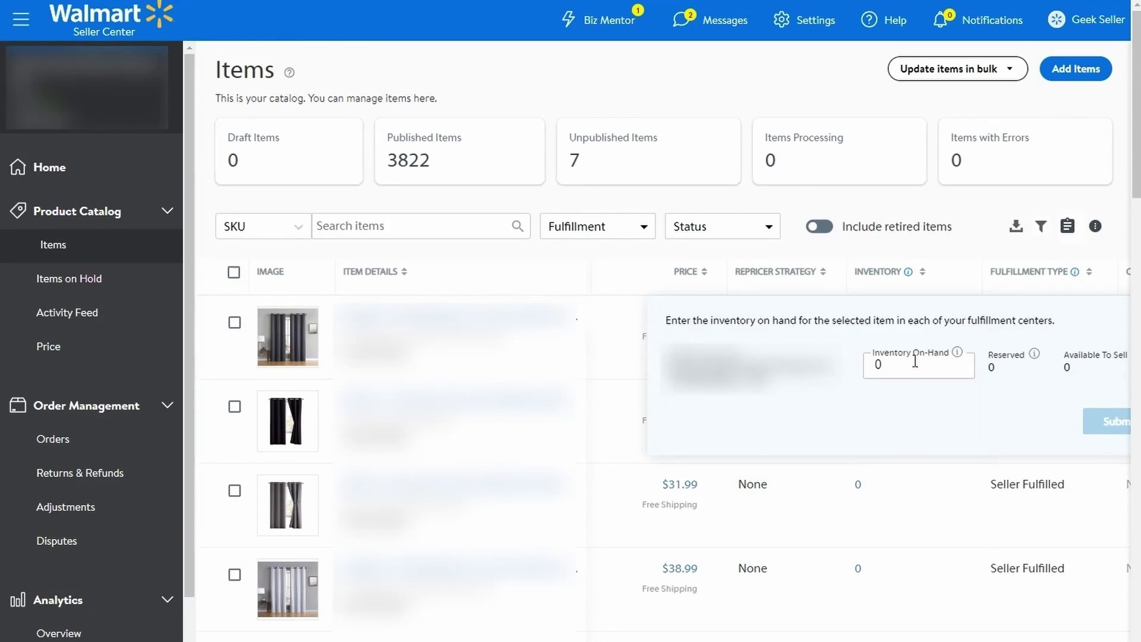
left_click_drag(912, 360, 848, 364)
type("25")
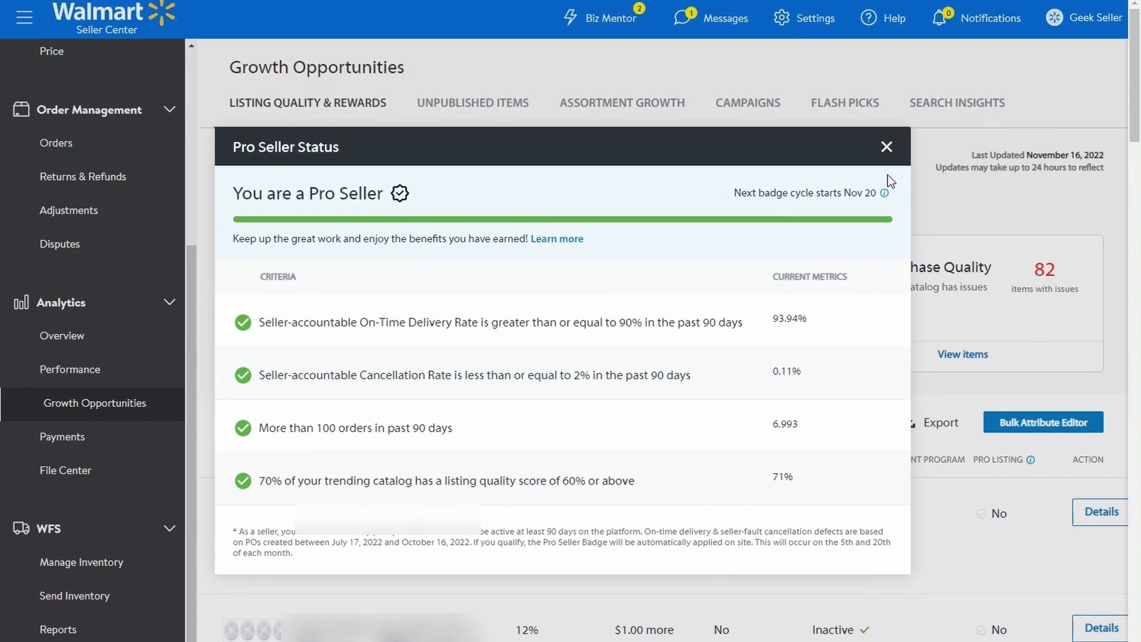
- Close Pro Seller Status, then show and dismiss the listing quality score breakdown
left_click(886, 146)
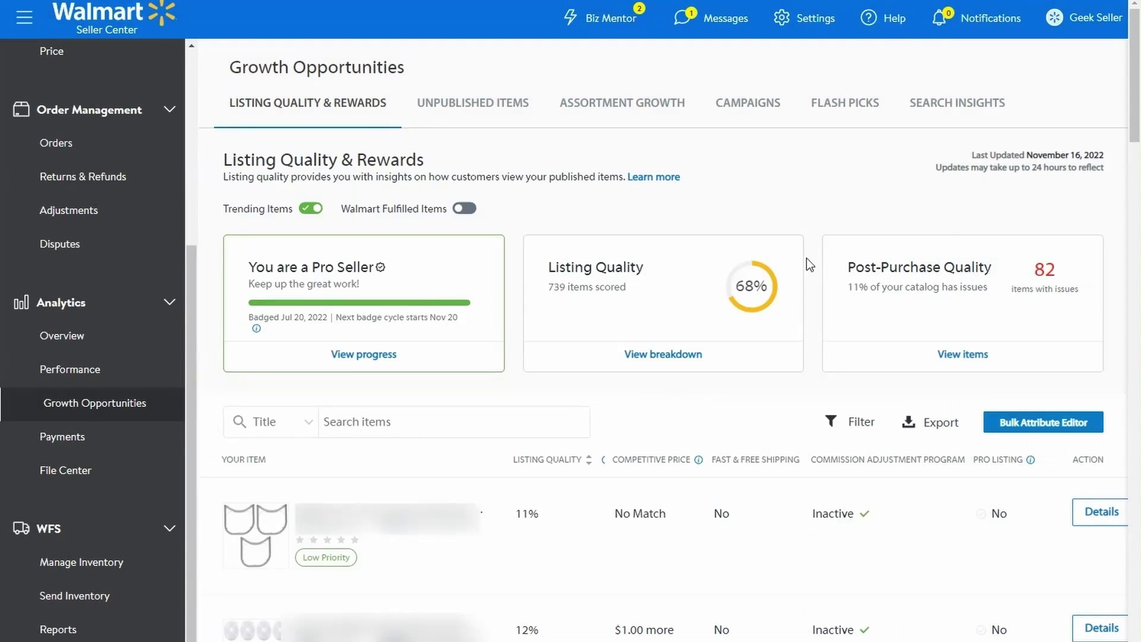
left_click(668, 356)
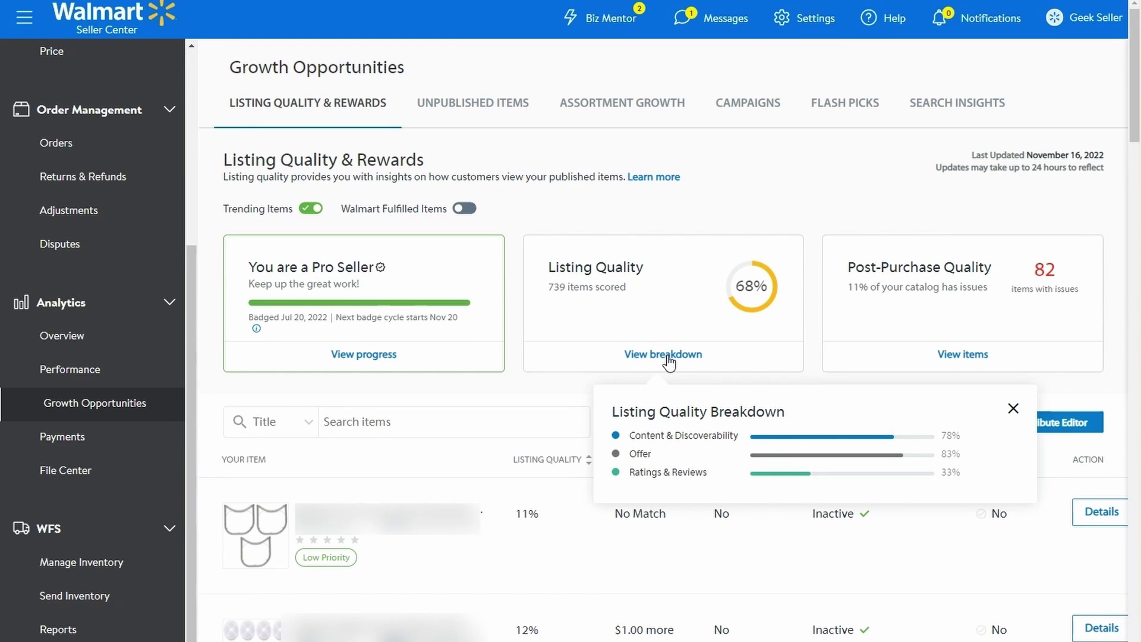
left_click(668, 356)
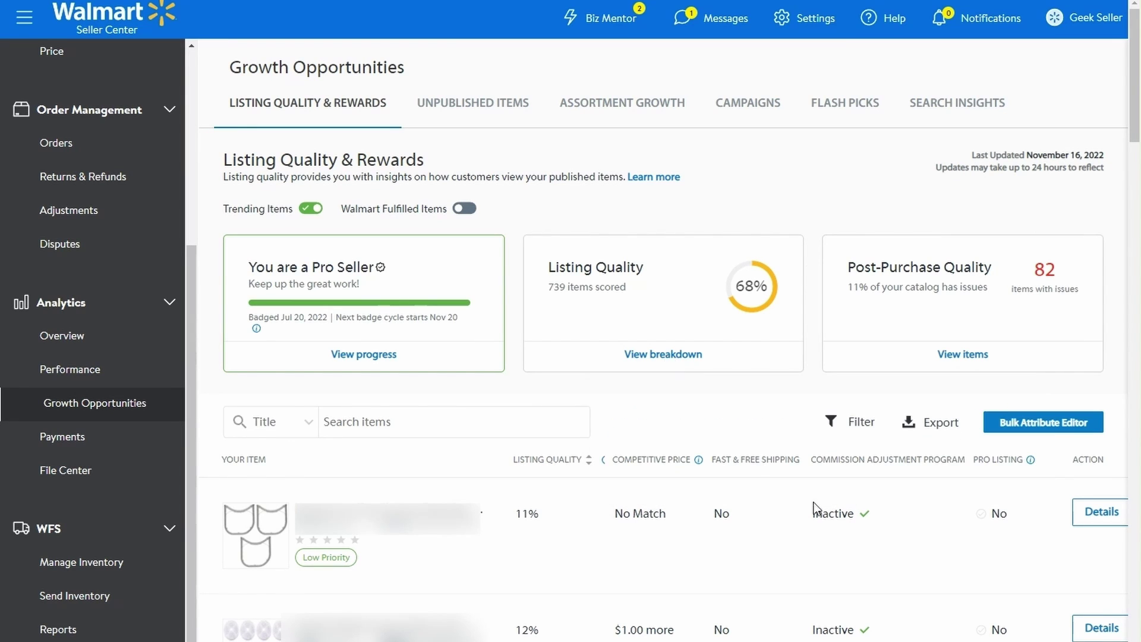
- Open the first item's details and review its 11% listing quality content issues
left_click(1083, 515)
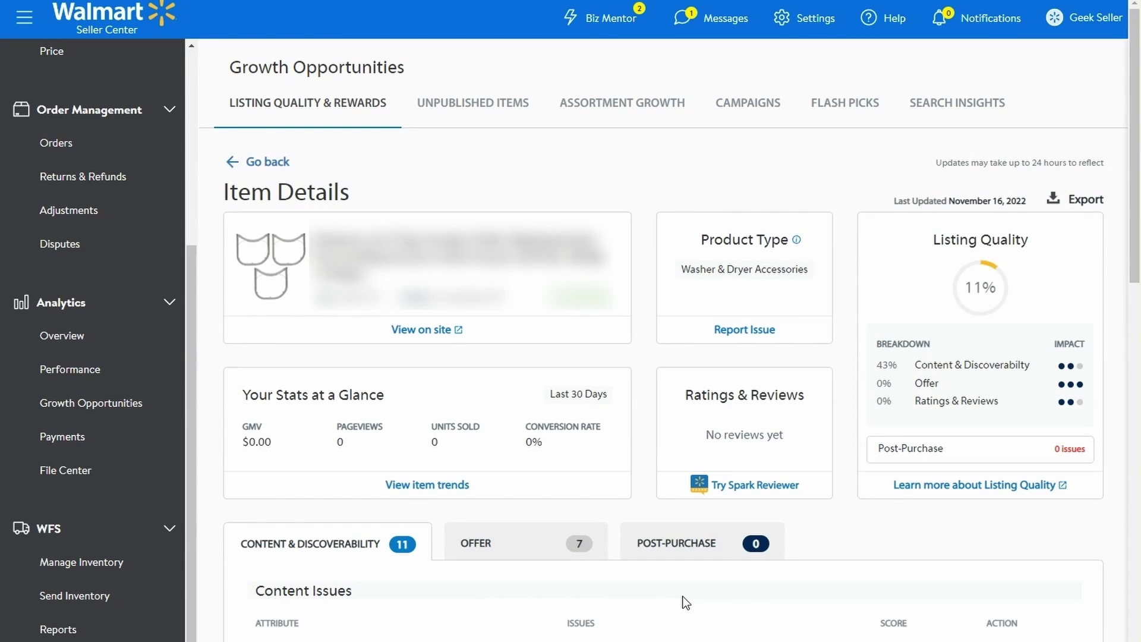
scroll(686, 602, "down", 4)
scroll(683, 606, "down", 5)
scroll(682, 604, "down", 9)
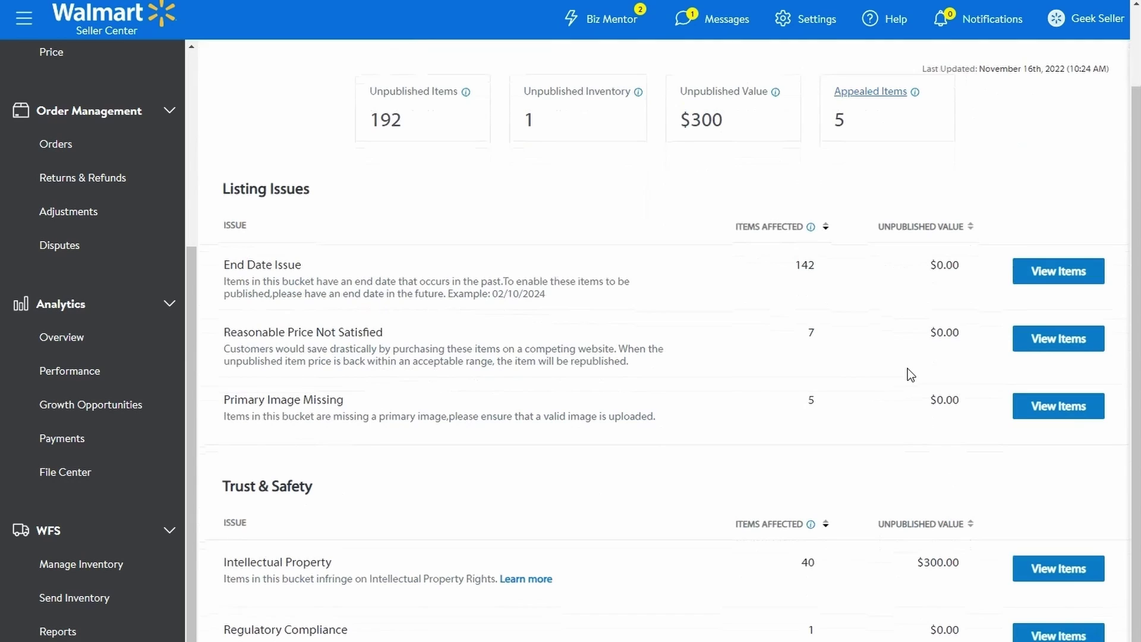
- List the 142 End Date Issue items and start a new end date for the $2.50 item
left_click(1063, 274)
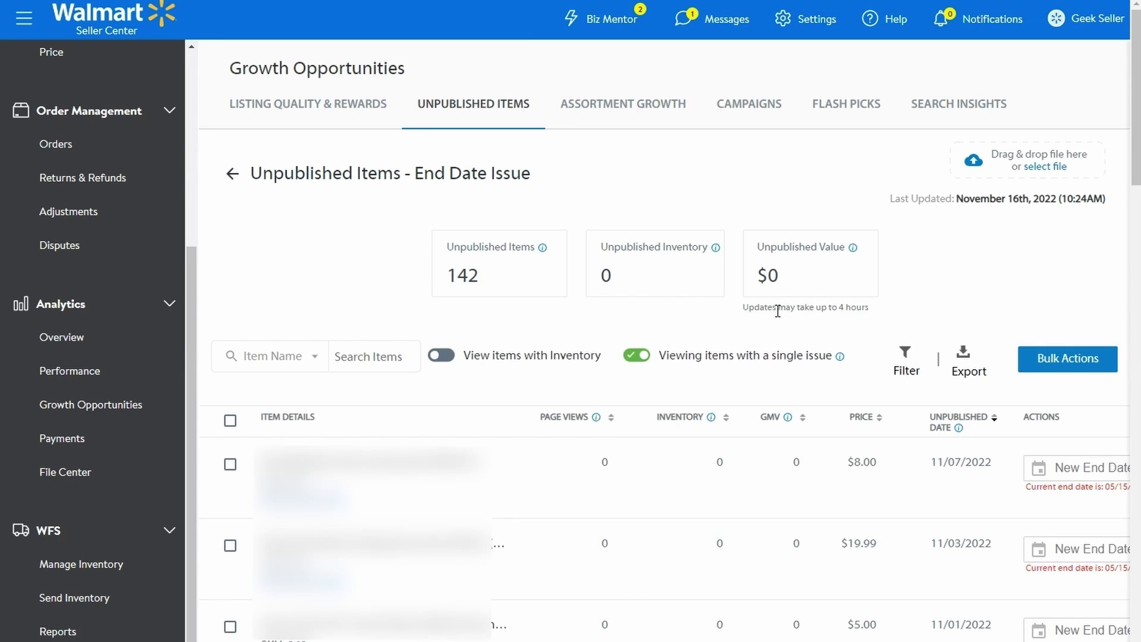
scroll(777, 311, "down", 4)
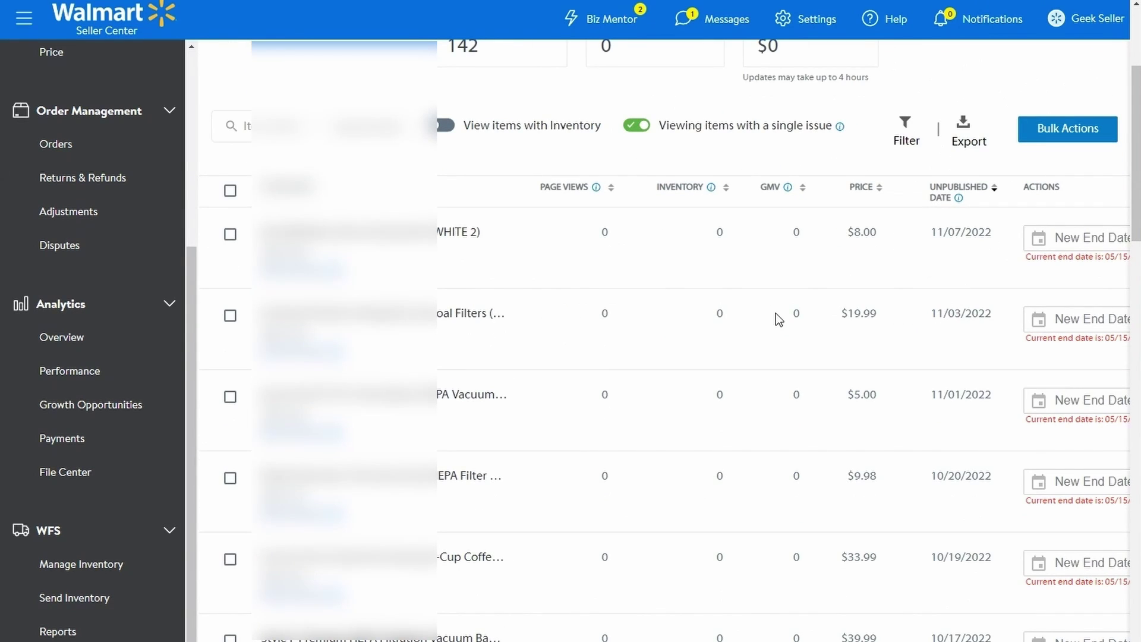
scroll(775, 313, "down", 1)
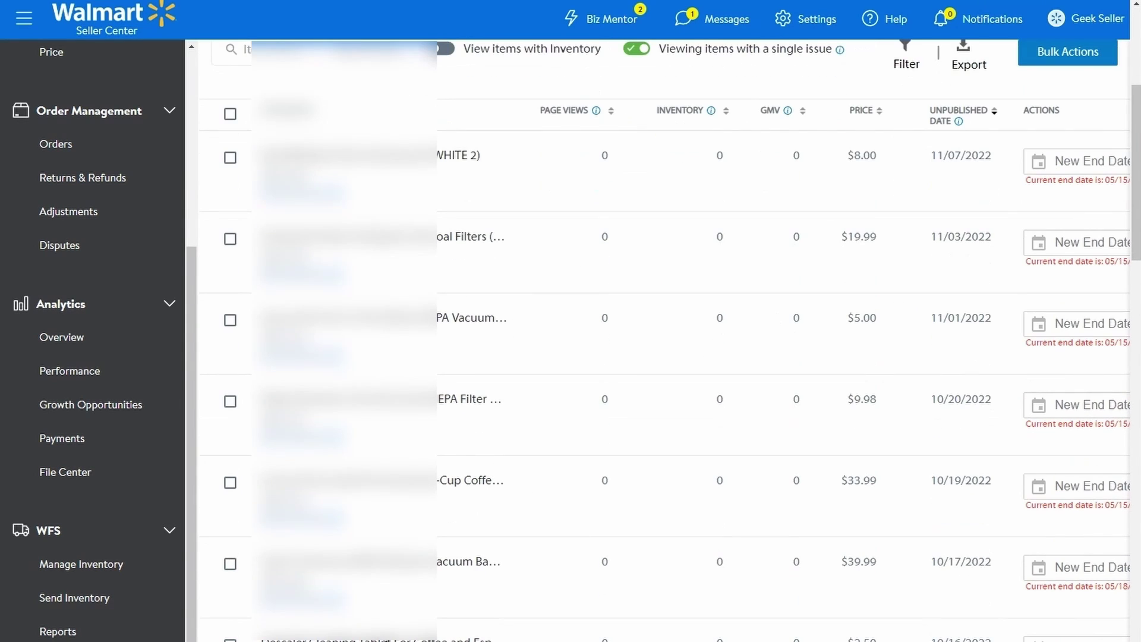
scroll(809, 480, "down", 3)
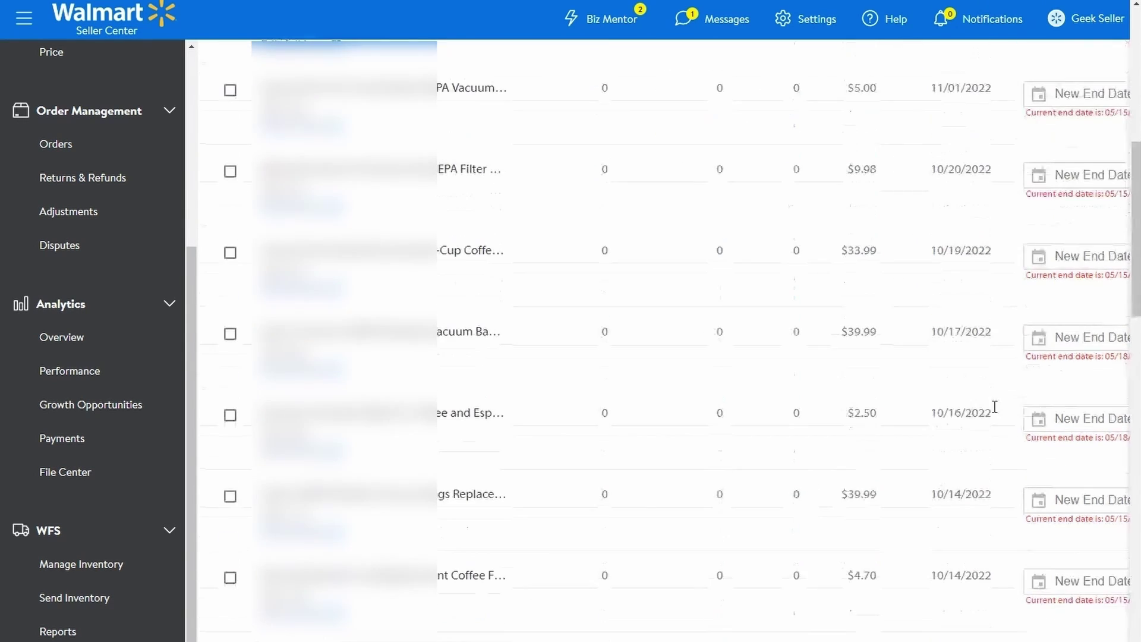
left_click(1058, 418)
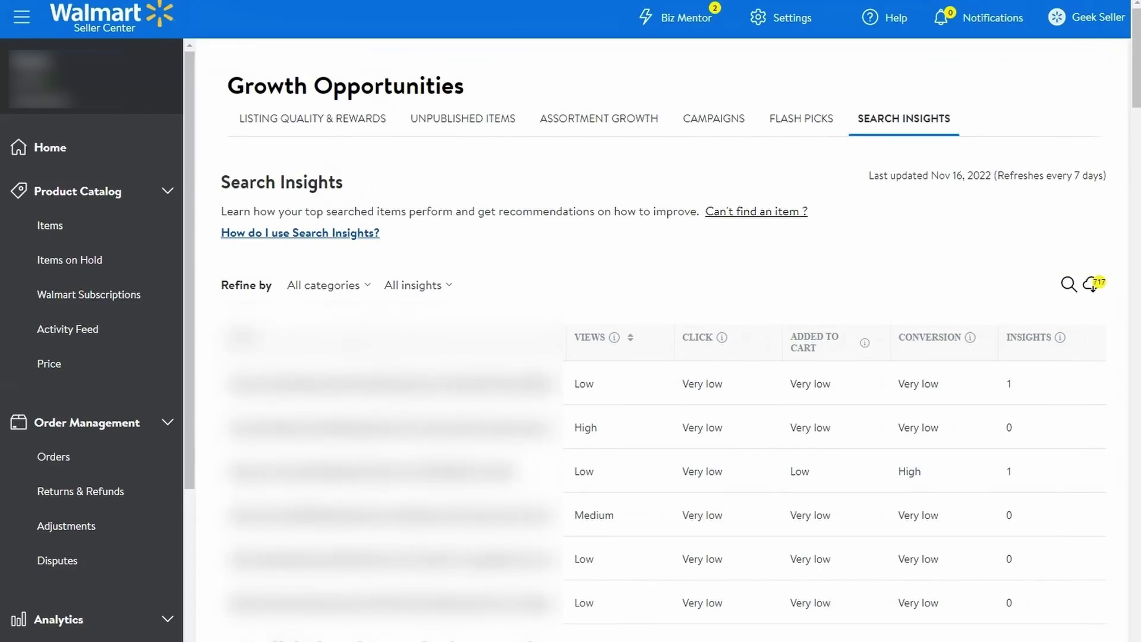
- Open the Nispira lint trap screen filter's search insights and review its keywords
scroll(662, 339, "down", 5)
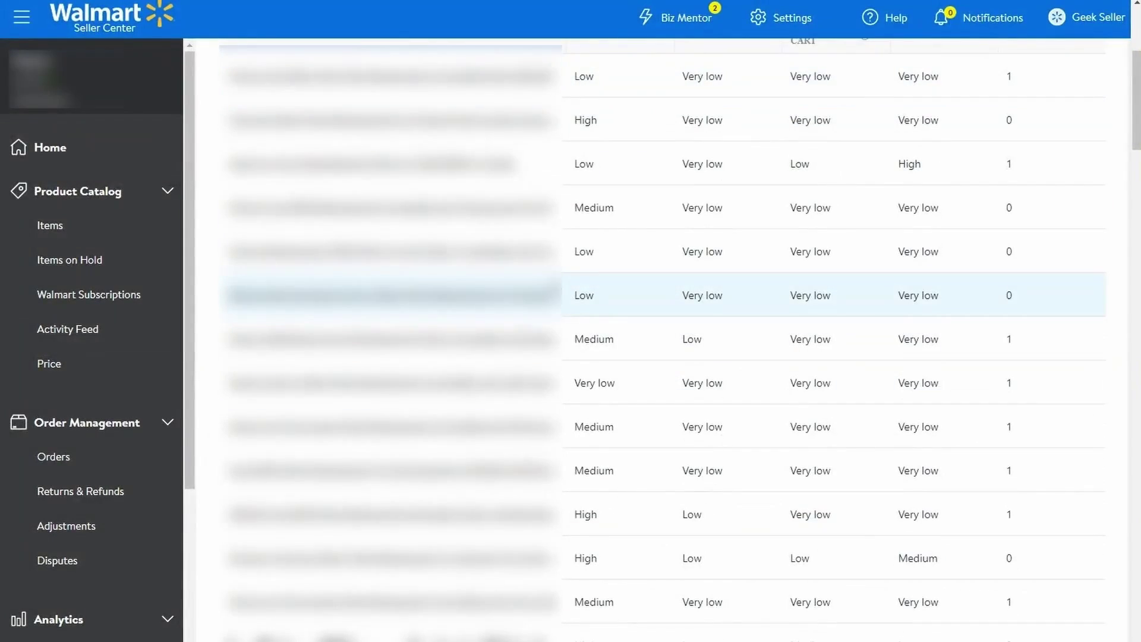
scroll(663, 338, "down", 6)
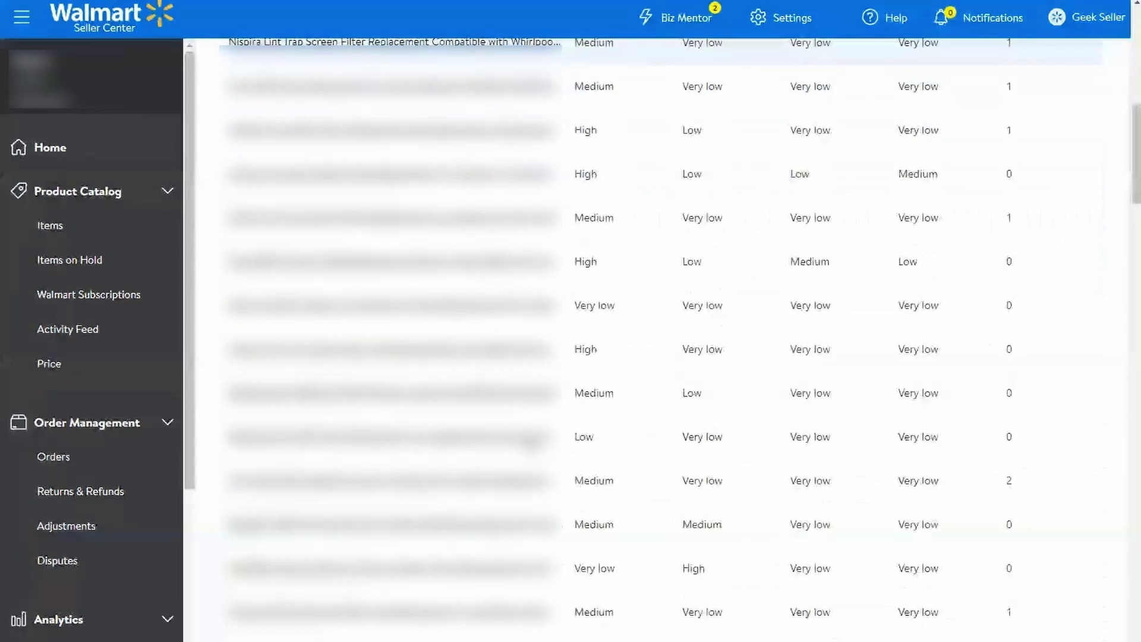
left_click(470, 351)
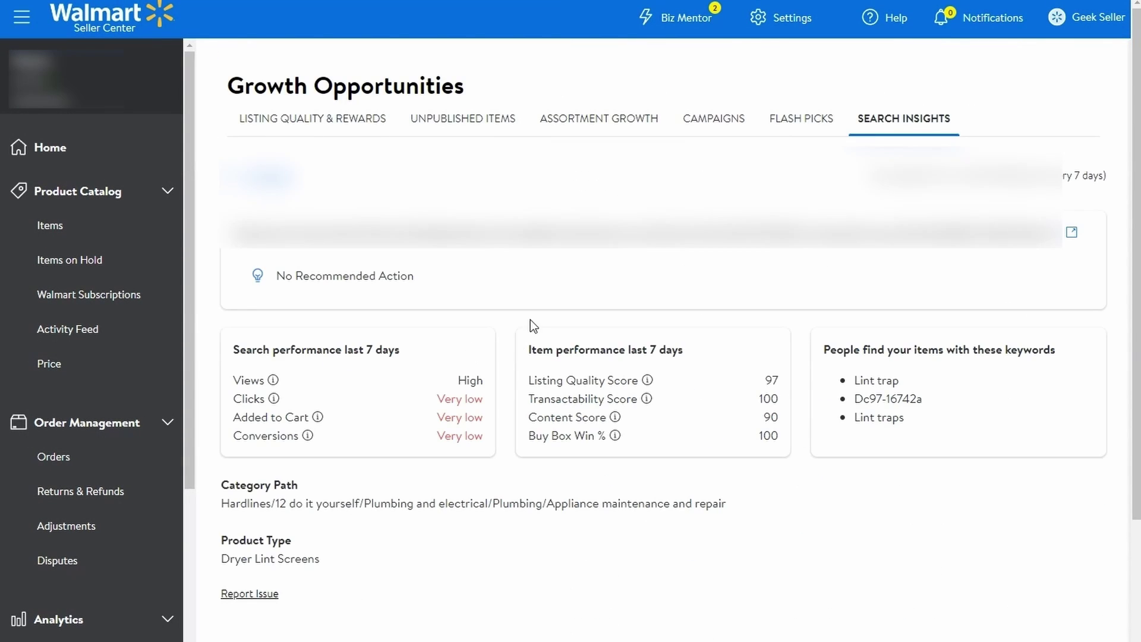
scroll(530, 320, "down", 1)
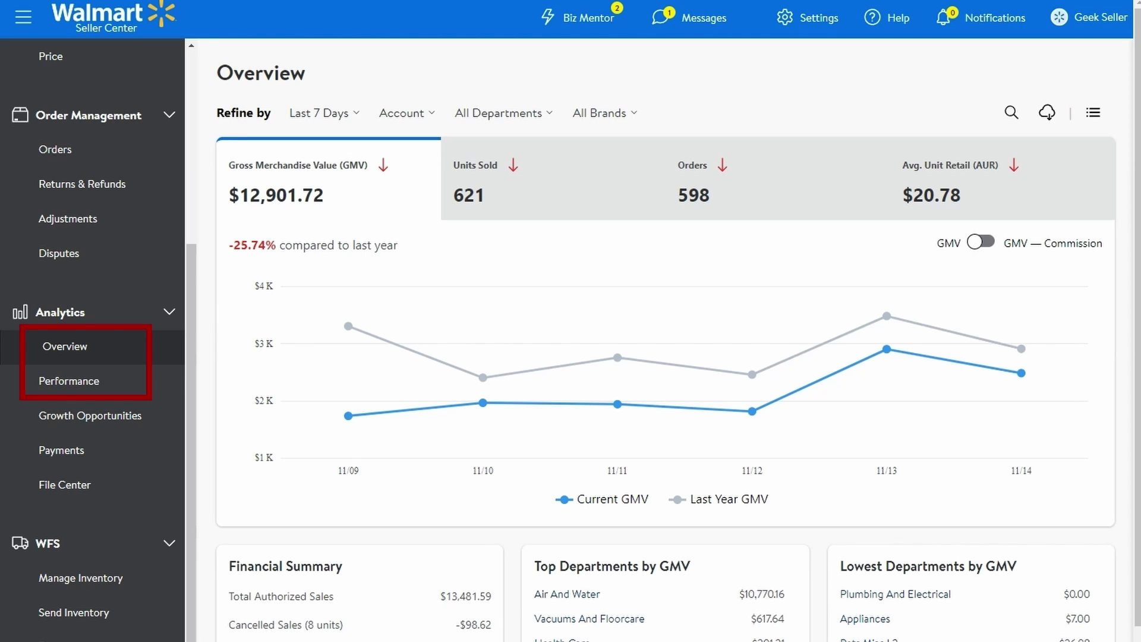
- Chart Units Sold, Orders and Avg. Unit Retail against last year on the Overview
left_click(532, 196)
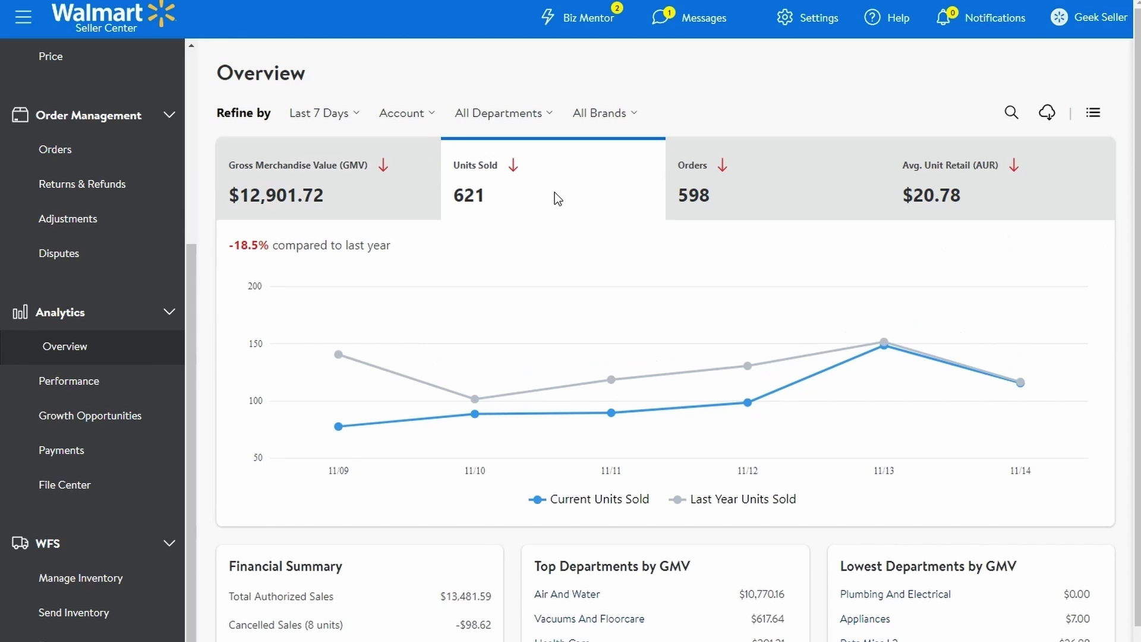
left_click(785, 200)
left_click(933, 195)
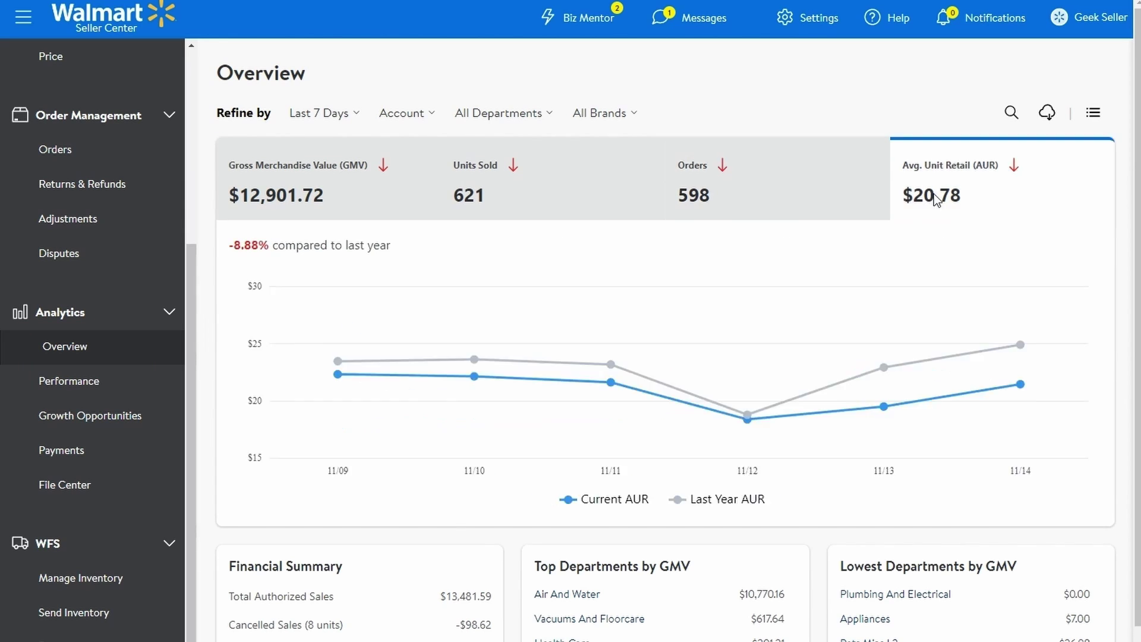
- Show the All Departments options and the All Brands filter list
left_click(499, 116)
left_click(614, 118)
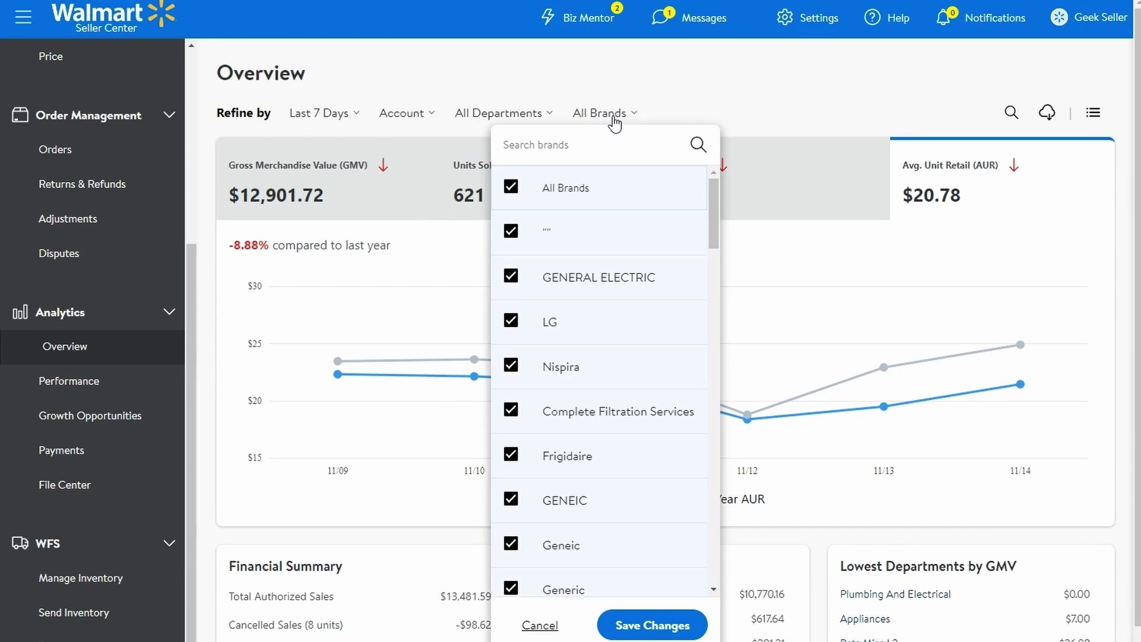
scroll(588, 285, "down", 6)
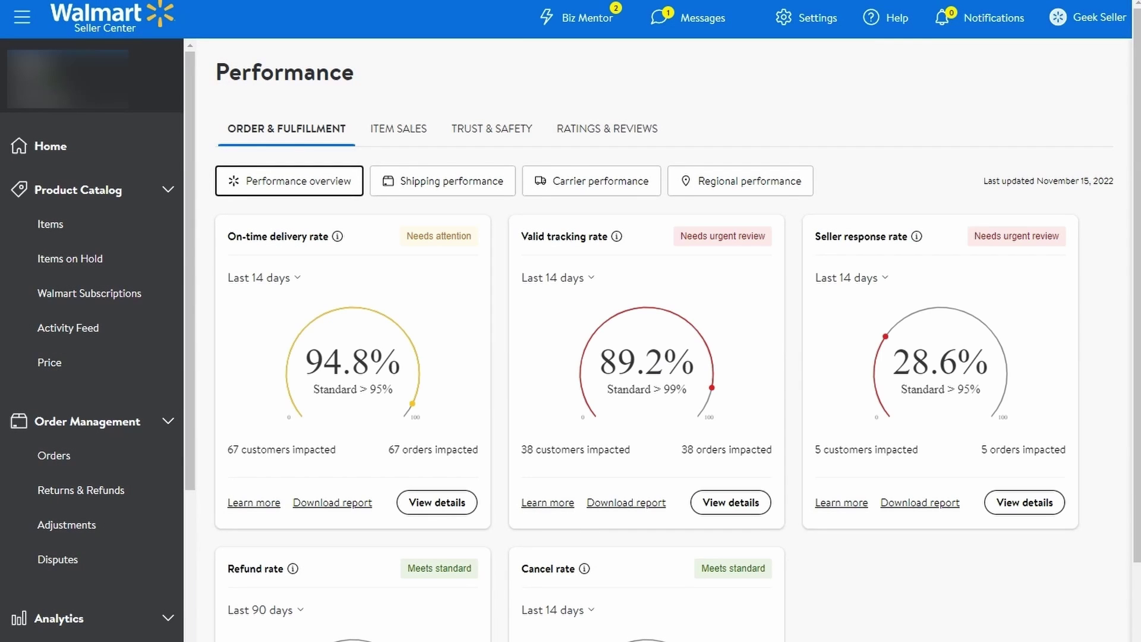
- Switch the Performance page to the ITEM SALES tab
left_click(393, 136)
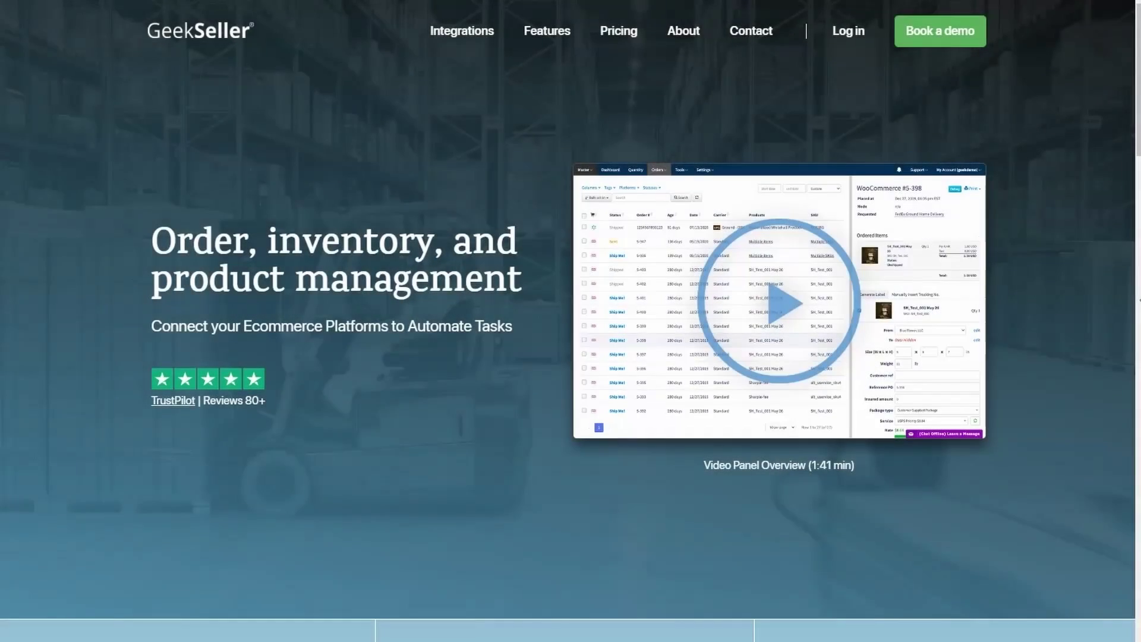
- Go from the GeekSeller homepage to Contact Us and view the live chat, email and demo options
scroll(1110, 410, "down", 15)
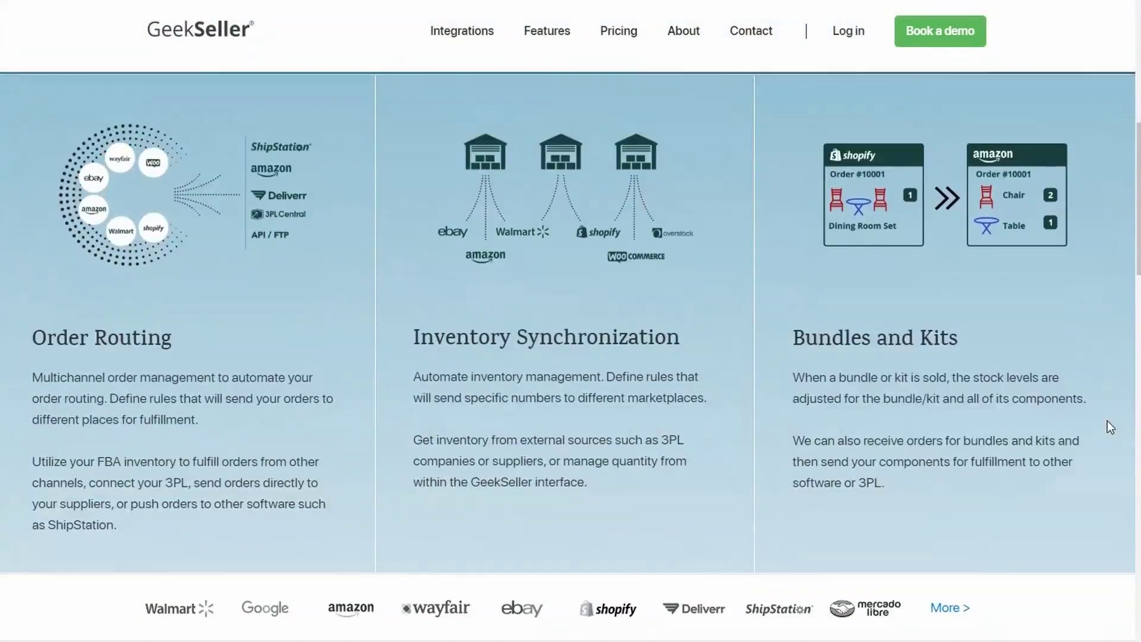
scroll(1107, 421, "down", 9)
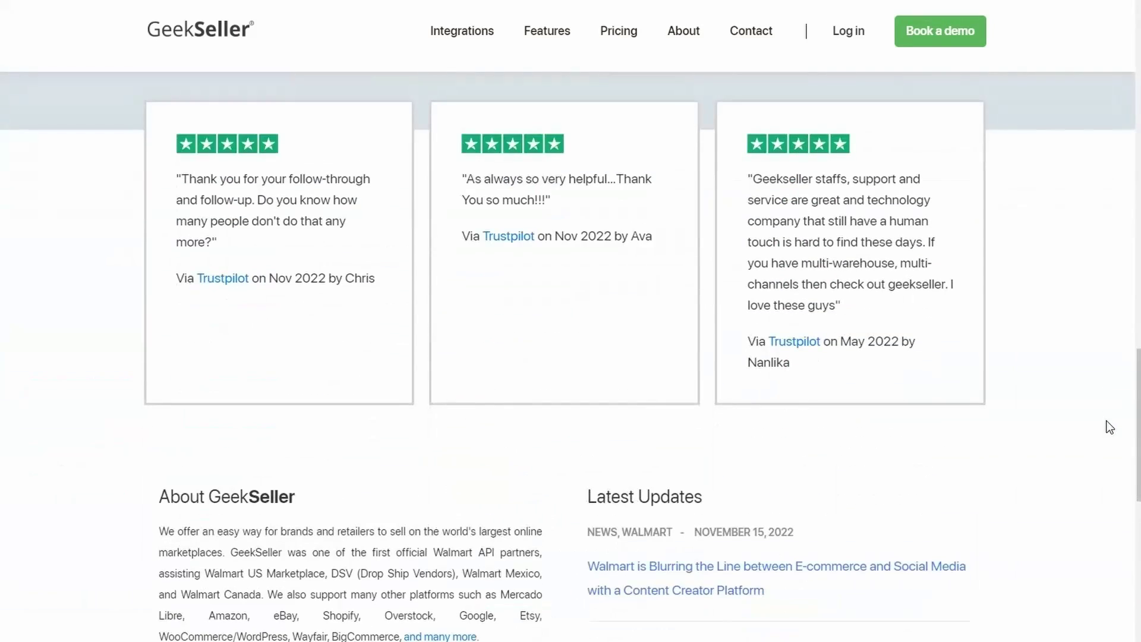
left_click(750, 35)
scroll(570, 321, "down", 5)
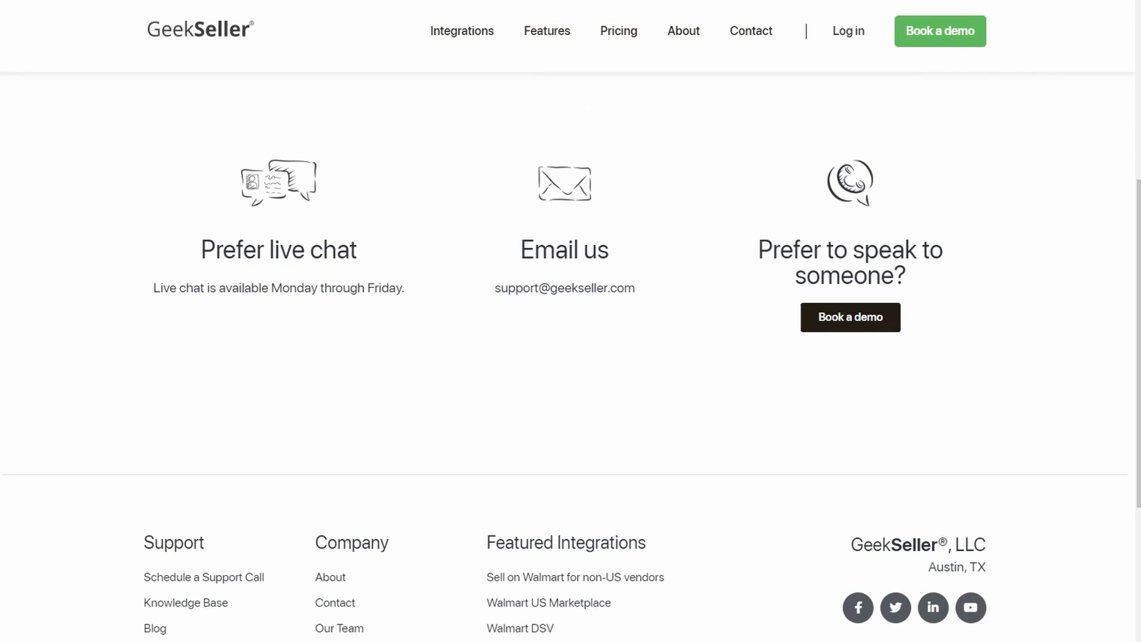